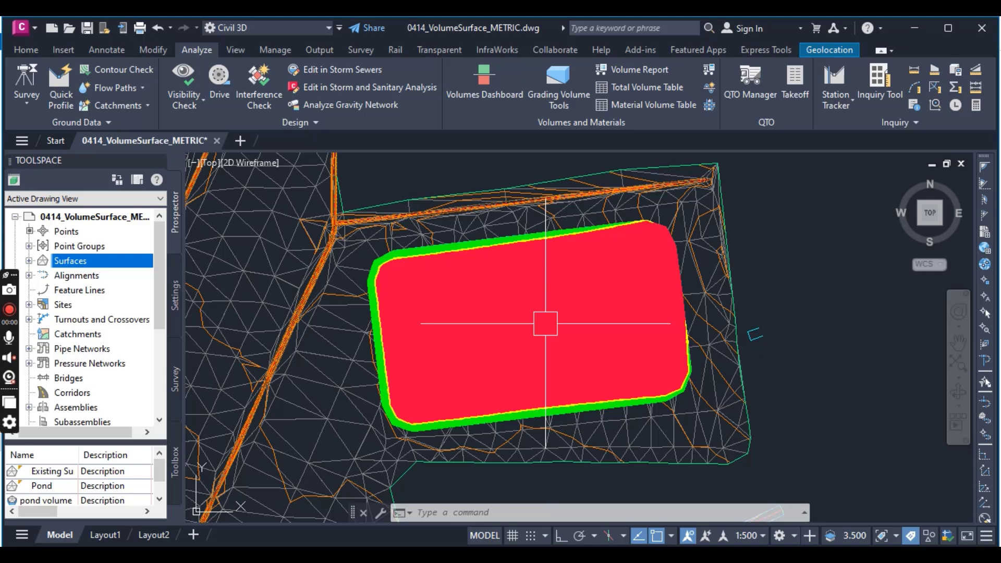
Open the surface properties of the pond volume surface.
mouse_move(548, 328)
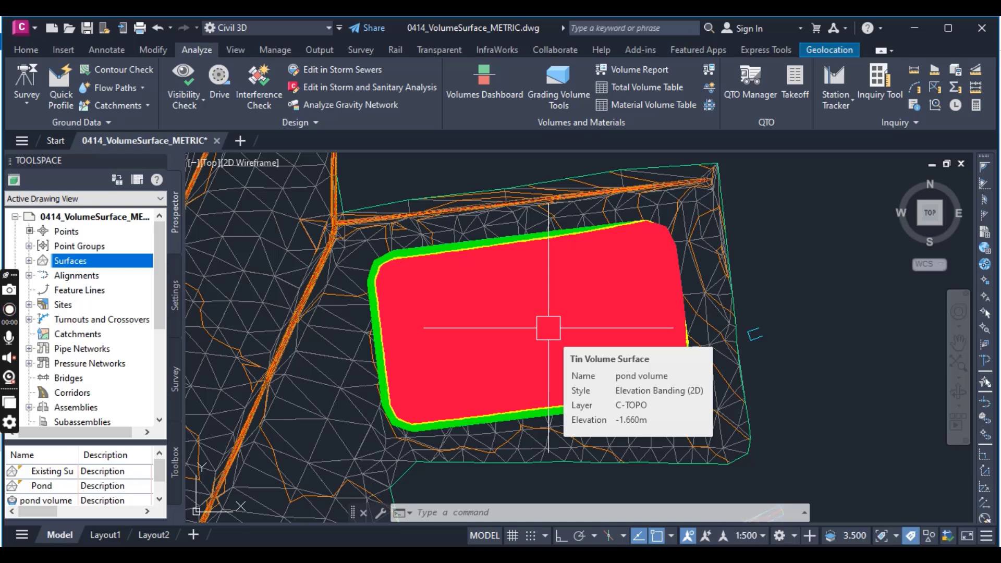
scroll(573, 342, "down", 3)
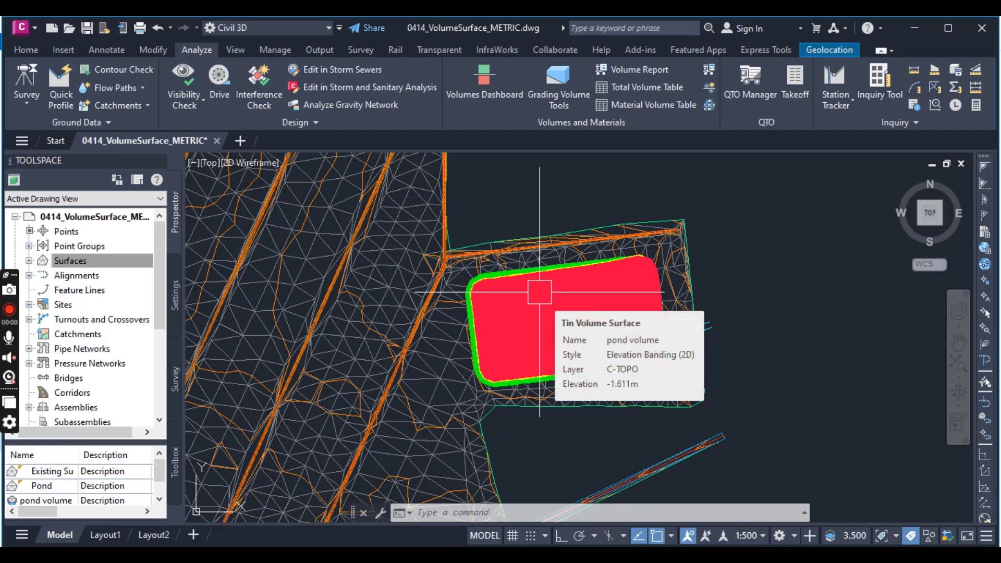
left_click(29, 260)
left_click(88, 306)
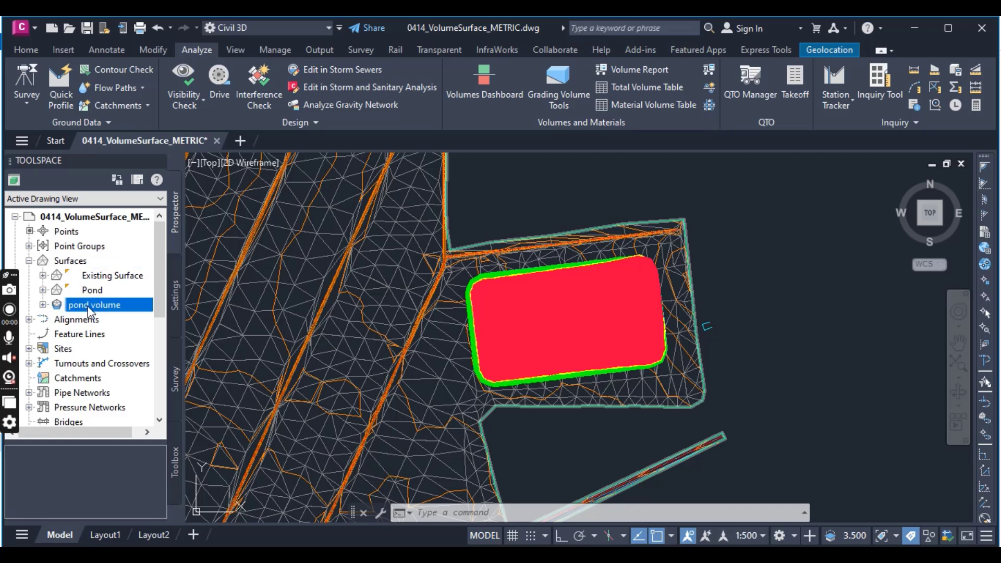
right_click(89, 312)
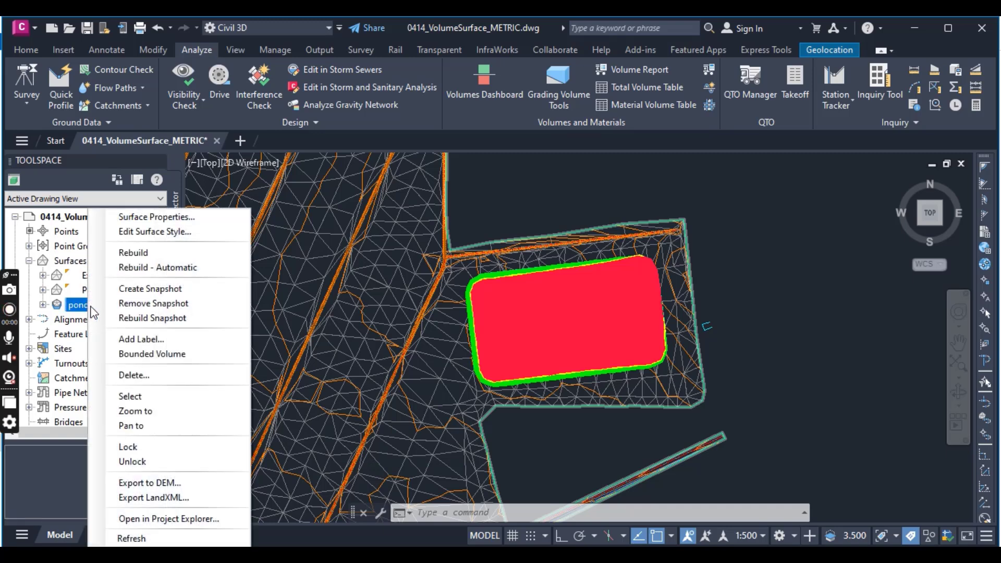
left_click(142, 218)
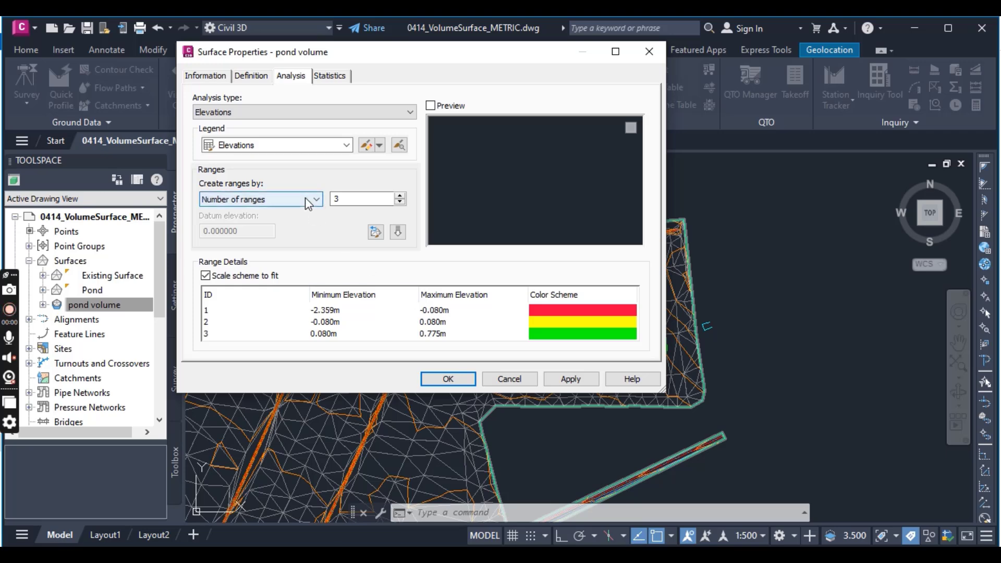
Set the analysis type to Contours and generate 3 elevation ranges for it.
left_click(256, 112)
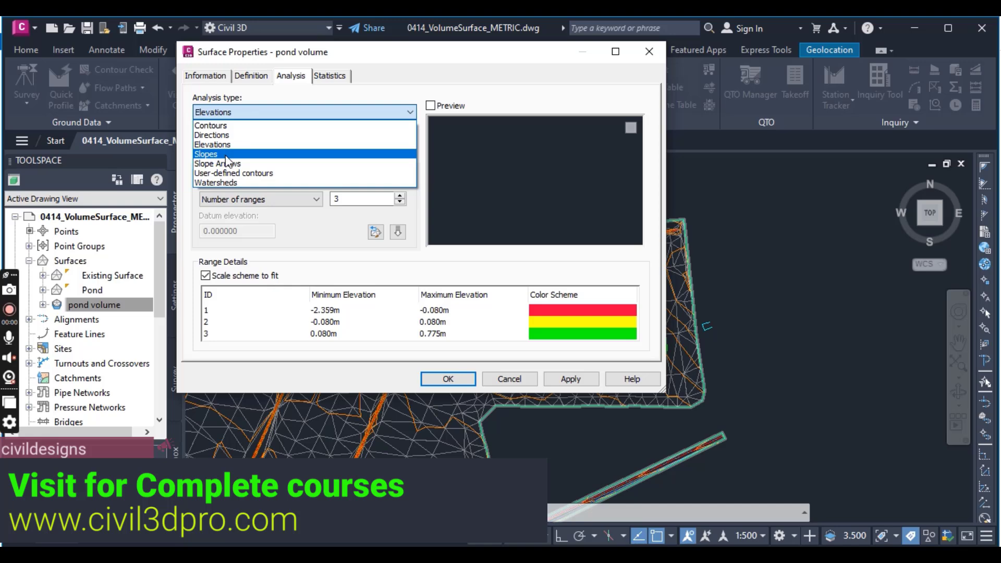
left_click(218, 125)
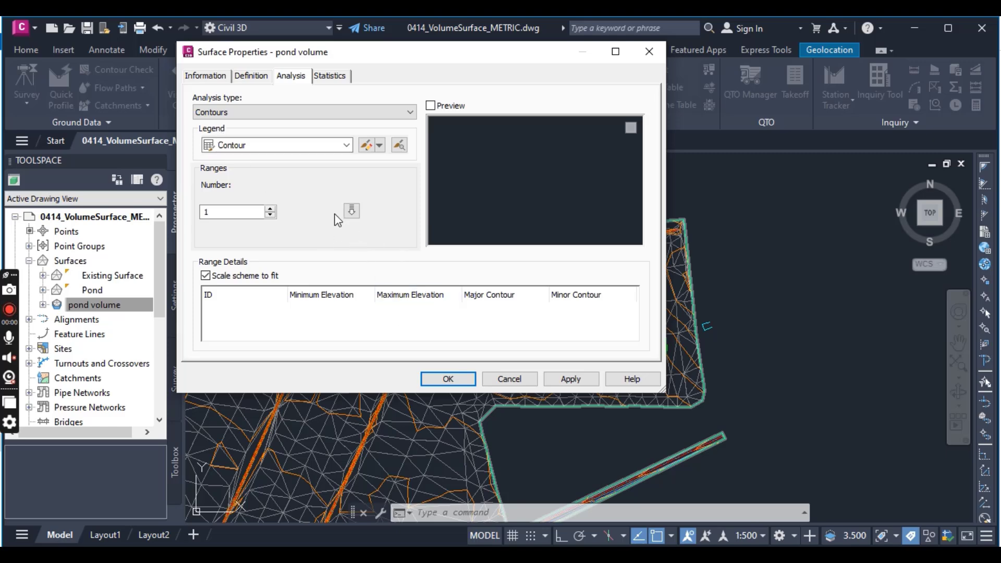
left_click(270, 208)
left_click(271, 209)
left_click(352, 210)
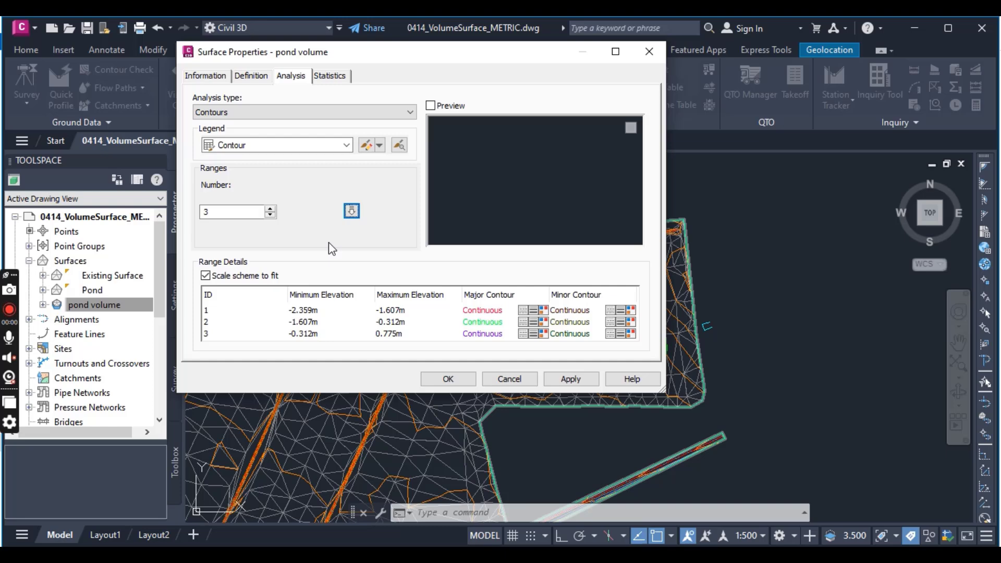
Set the maximum elevation of range 2 and the minimum elevation of range 3 to -0.080 m.
left_click(392, 322)
left_click(392, 322)
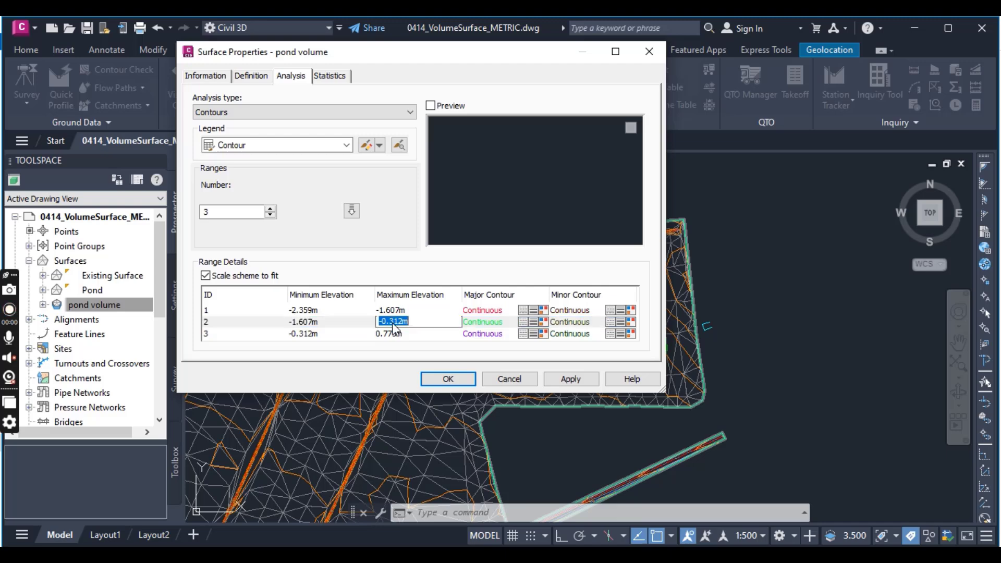
type("-0.08")
key("Return")
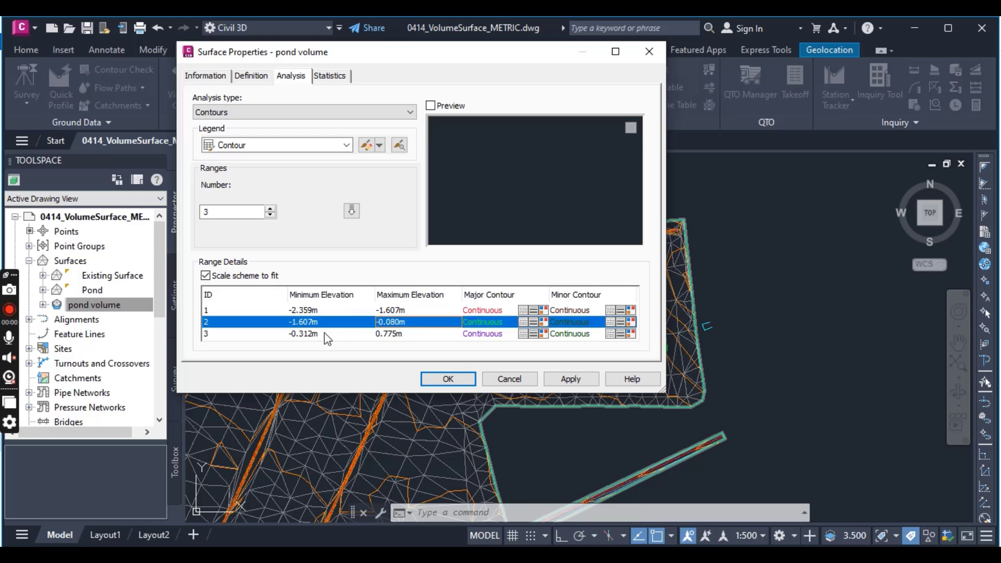
double_click(326, 335)
type("-0.")
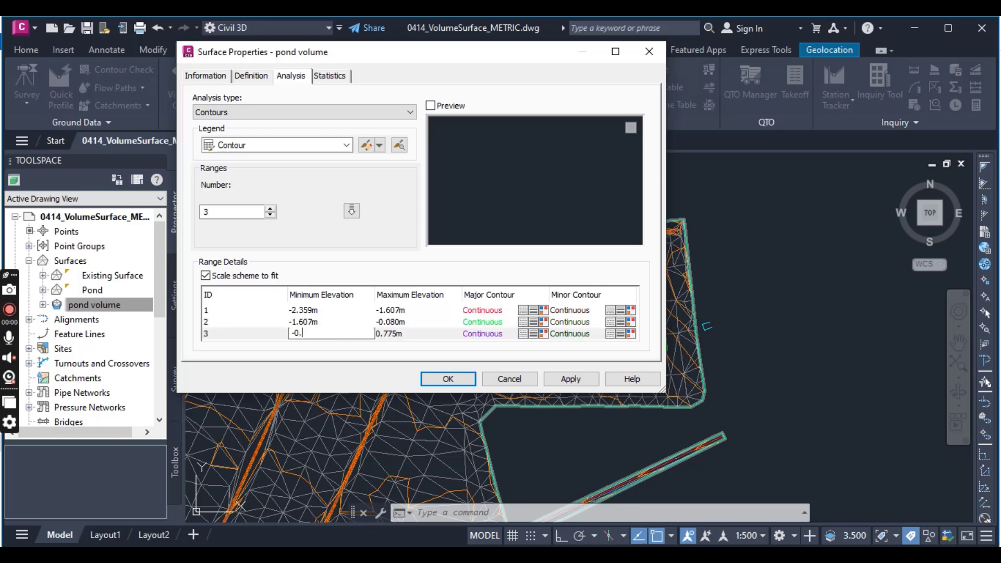
type("080")
key("Return")
Set the maximum elevation of contour range 1 to 0.08 m.
left_click(399, 311)
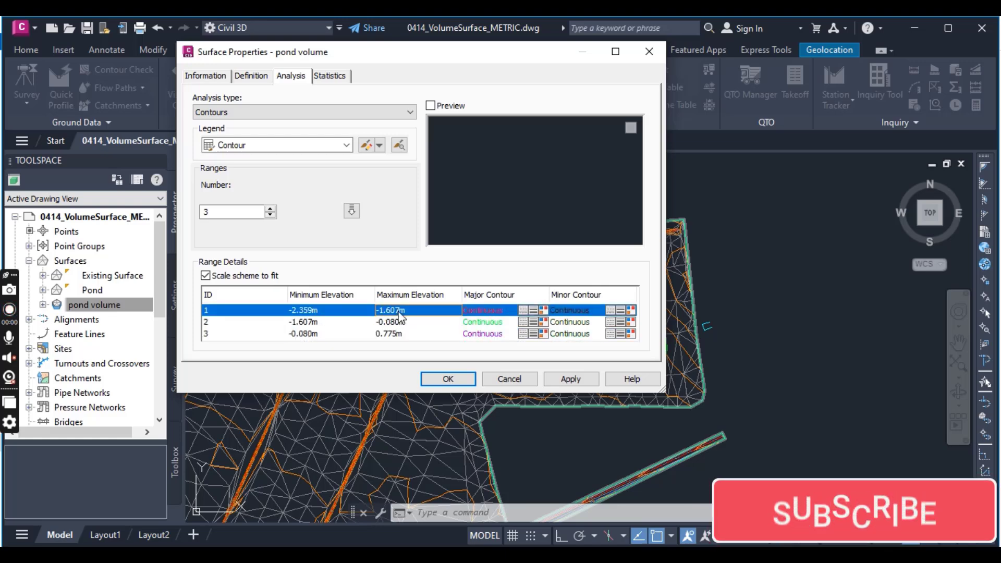
left_click(399, 311)
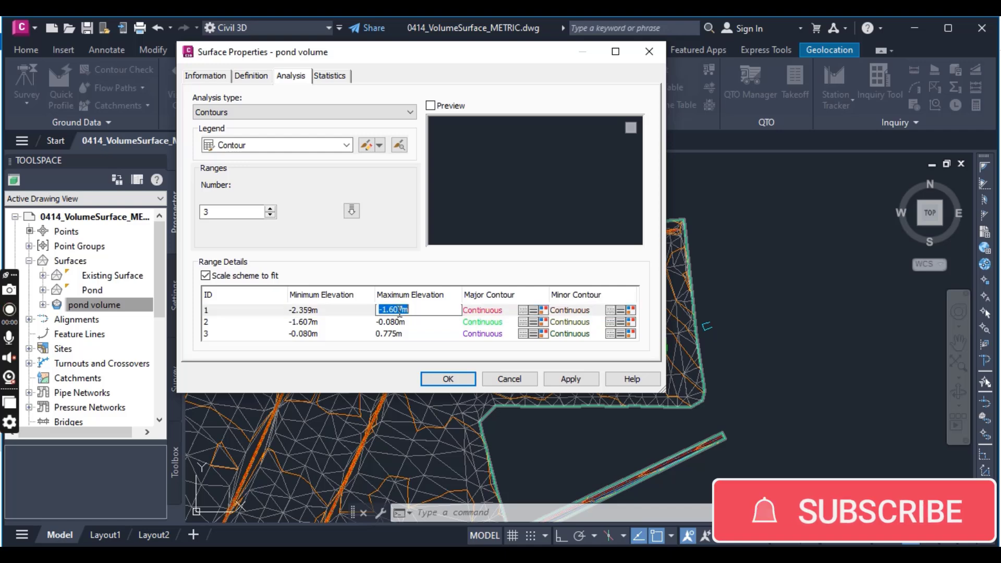
type("0.08")
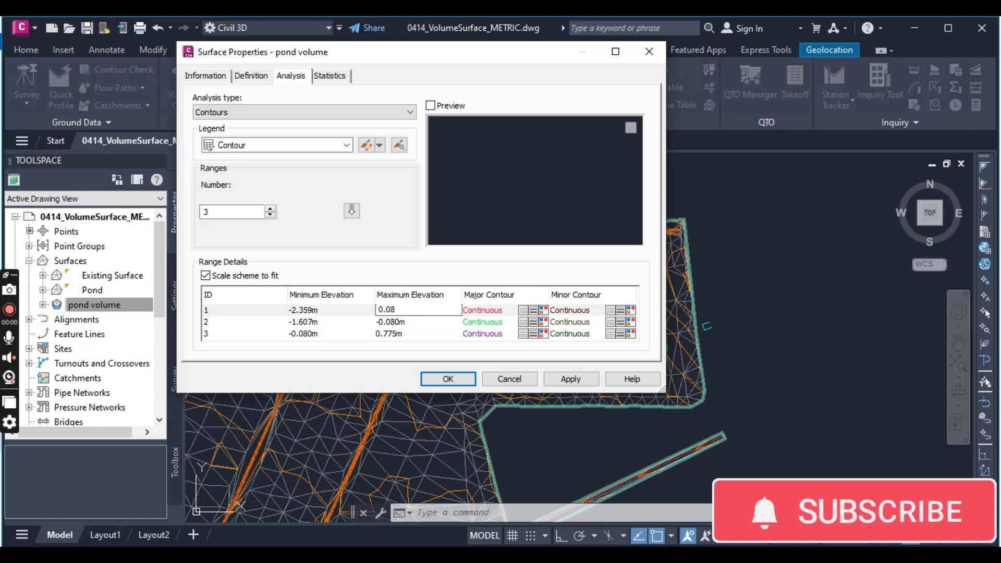
Try to set the minimum elevation of contour range 2 to 0.08 m.
left_click(313, 321)
left_click(313, 322)
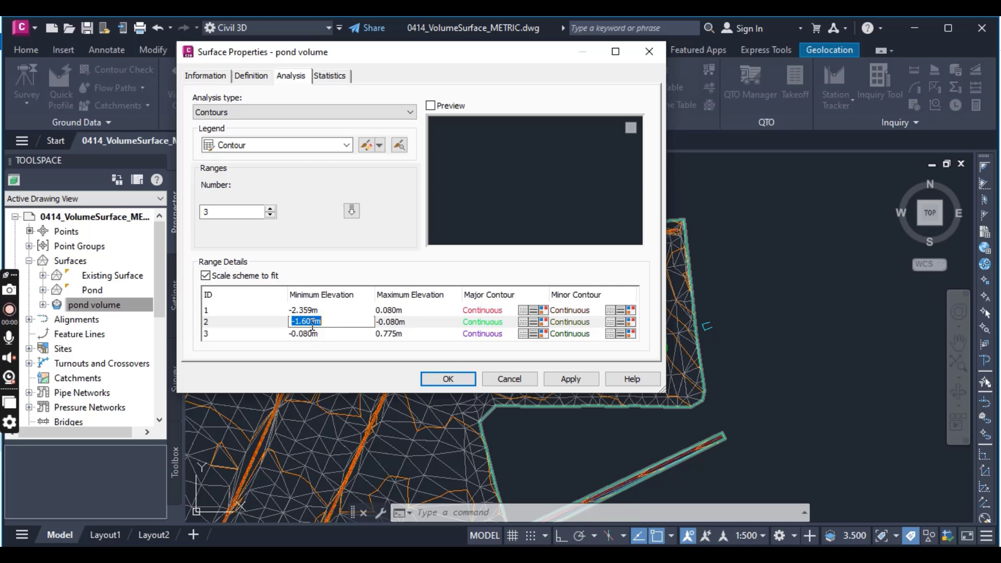
type("0.08")
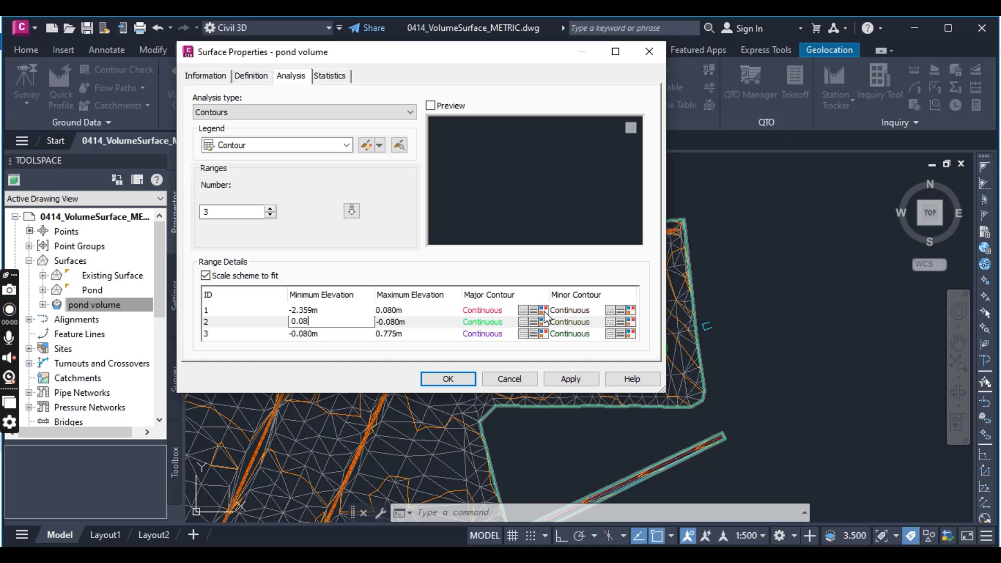
key("Return")
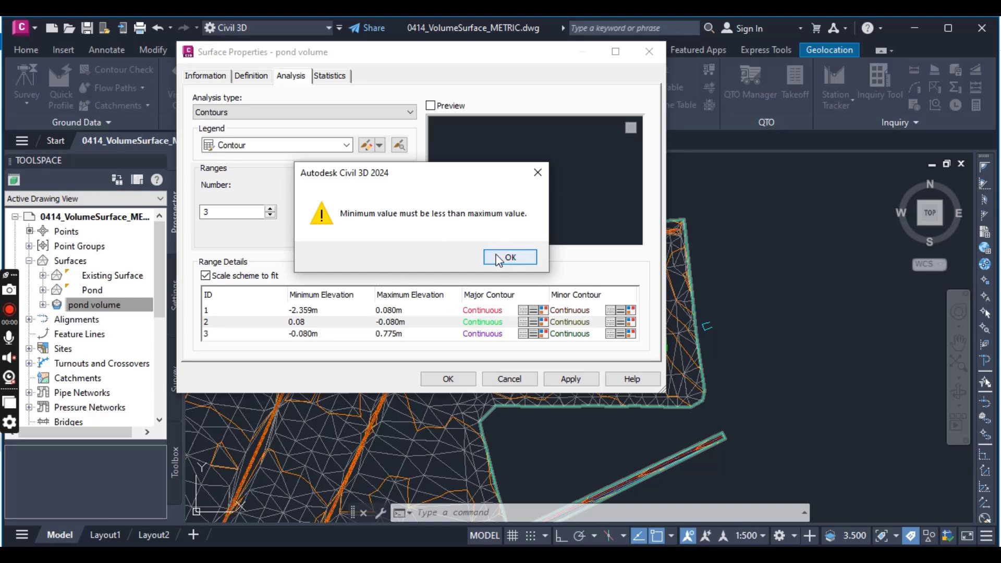
left_click(499, 257)
Set both the major and minor contour colors of range 1 to red.
left_click(546, 312)
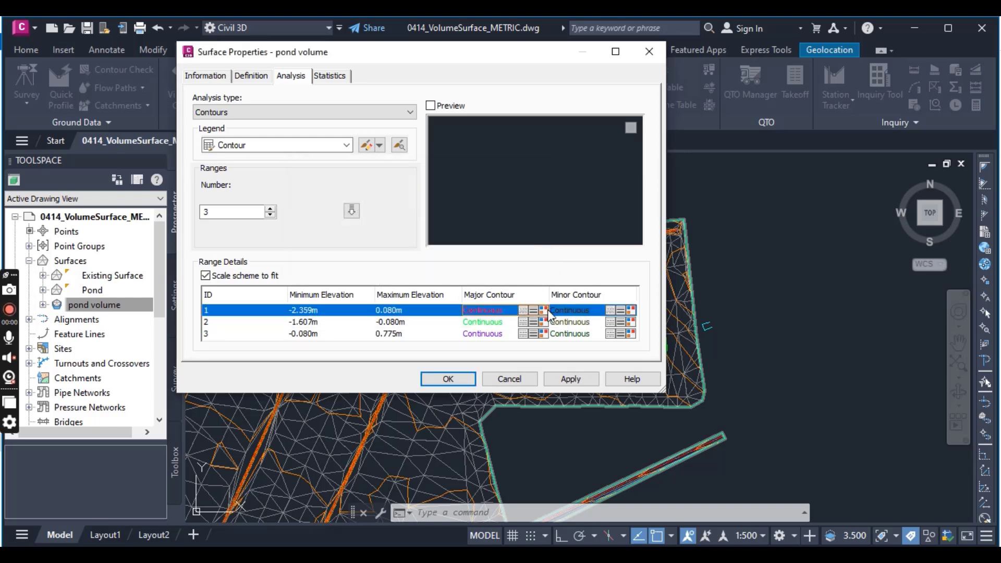
left_click(545, 311)
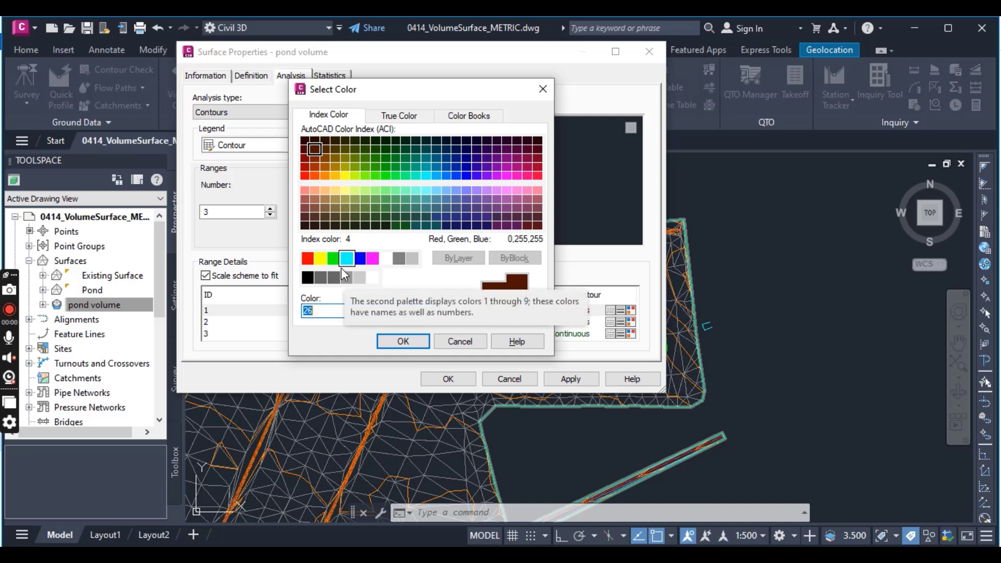
left_click(309, 261)
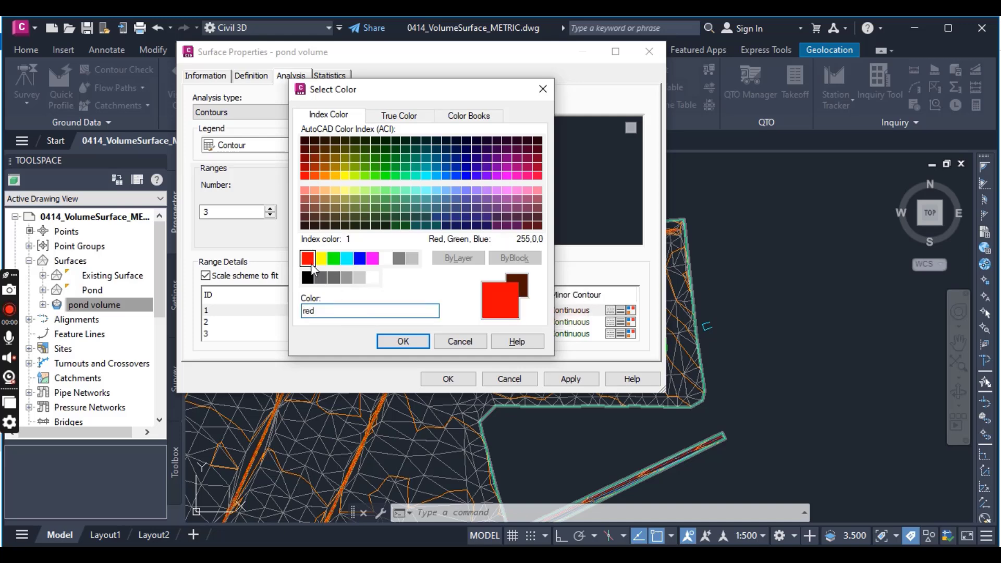
left_click(395, 340)
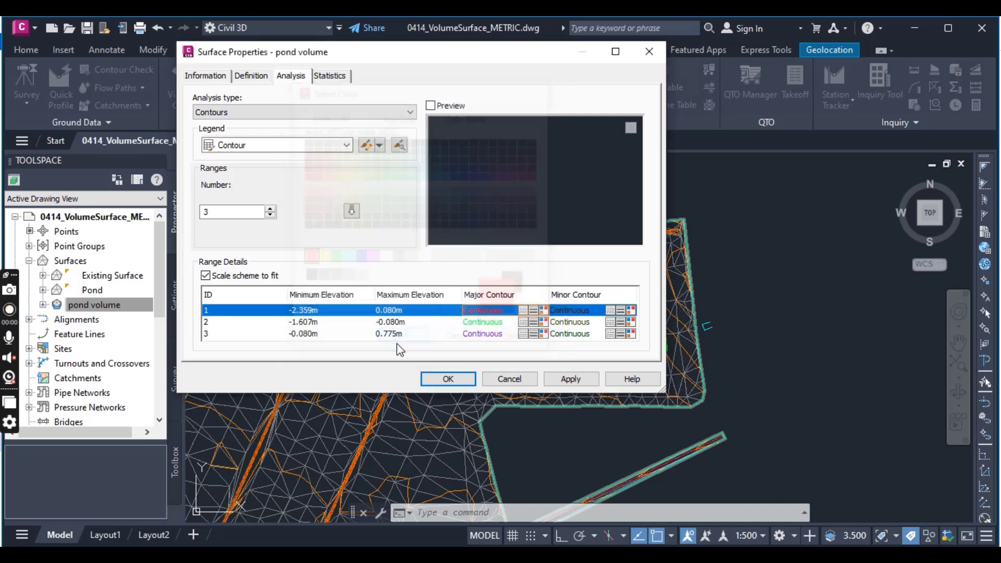
left_click(632, 312)
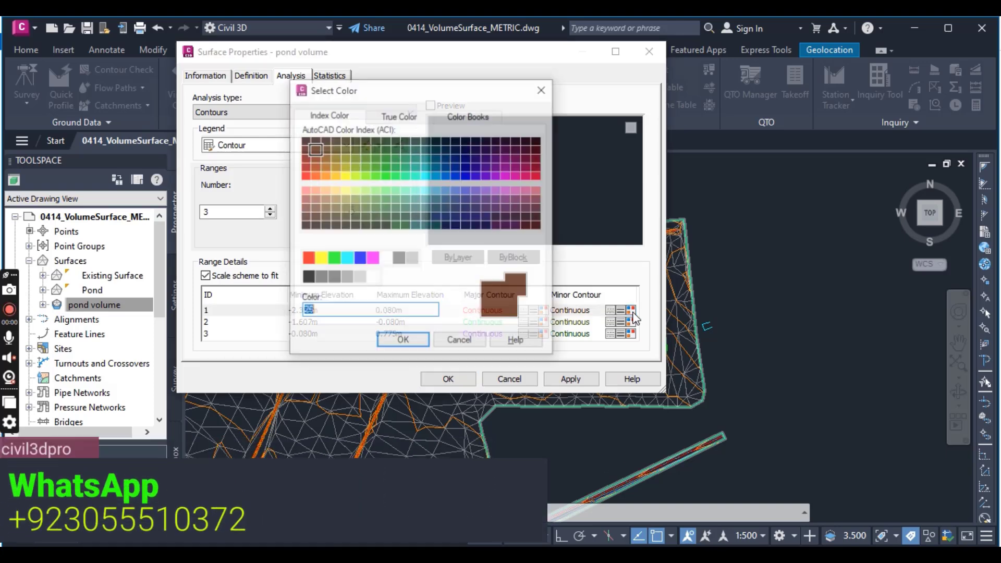
left_click(307, 258)
left_click(400, 342)
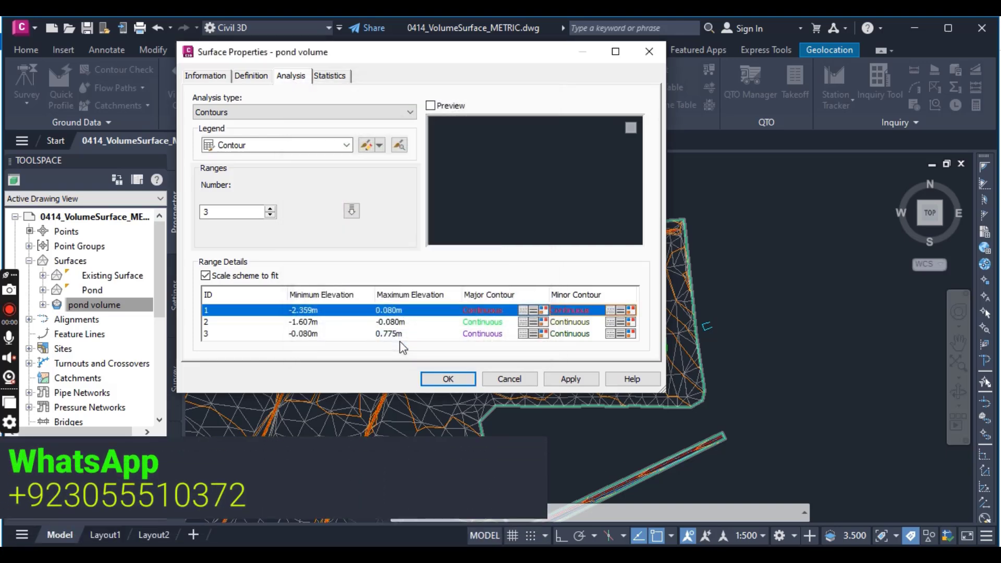
Set both the major and minor contour colors of range 2 to yellow.
left_click(547, 322)
left_click(547, 322)
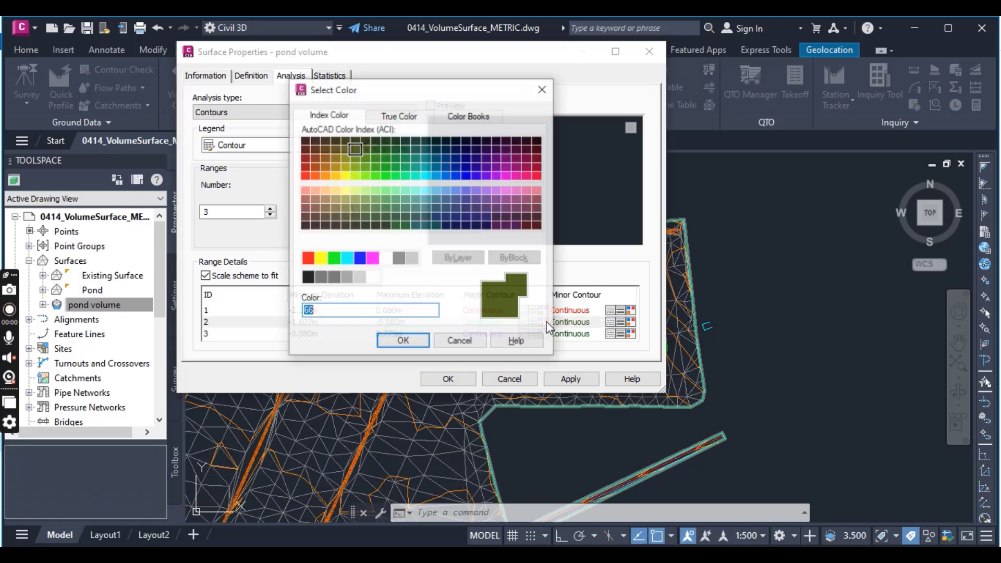
left_click(320, 258)
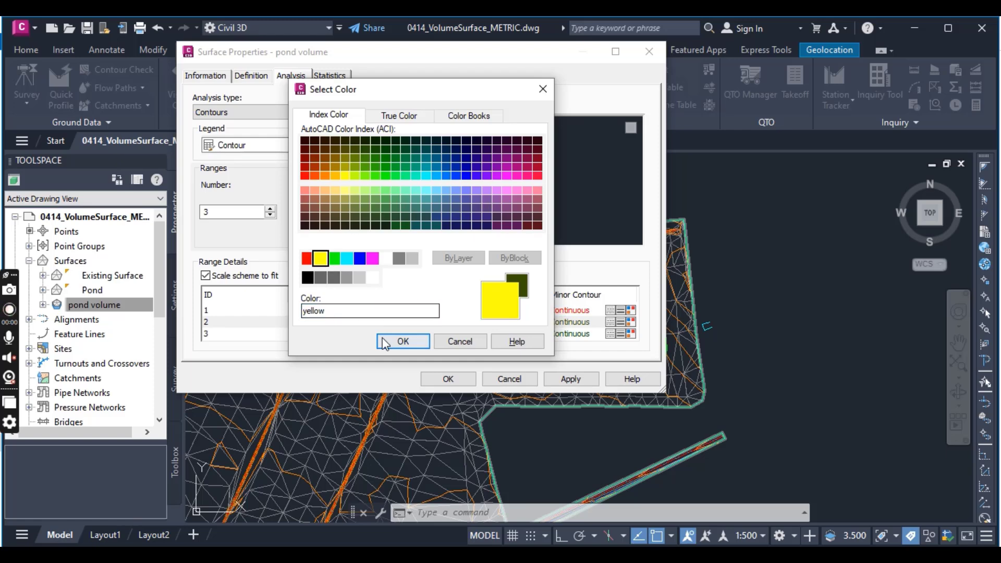
left_click(403, 341)
left_click(620, 333)
left_click(620, 334)
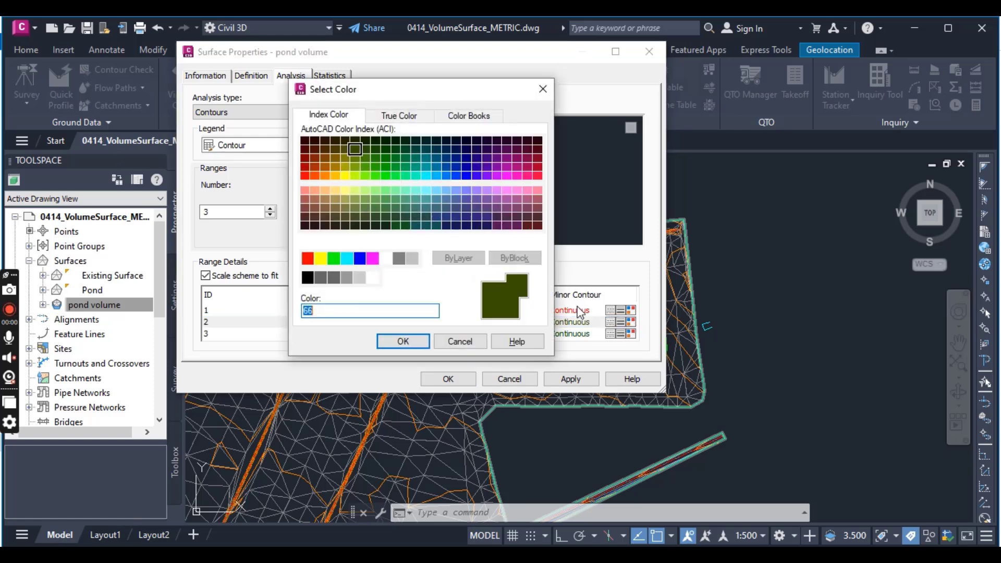
left_click(320, 258)
left_click(403, 341)
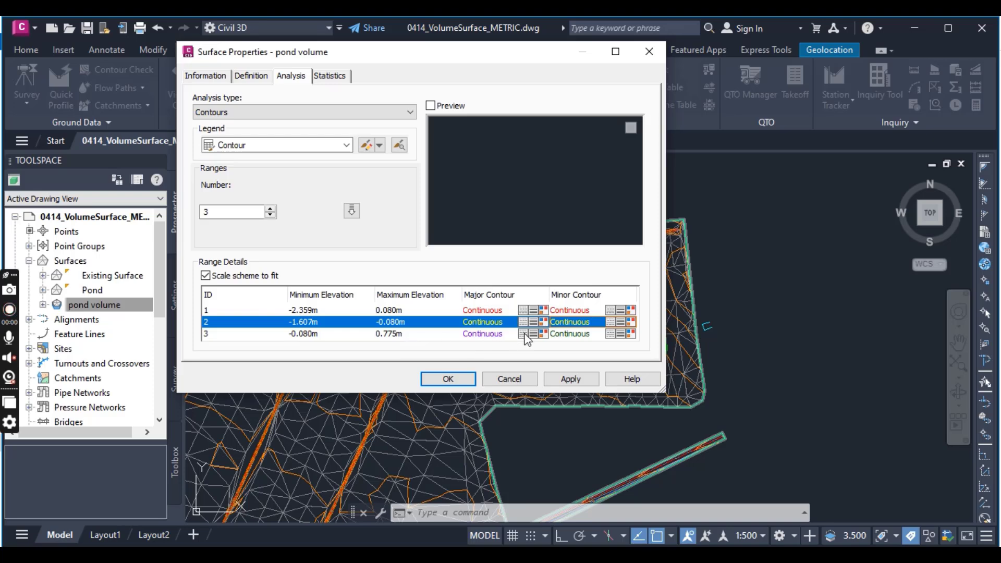
Set both the major and minor contour colors of range 3 to green.
left_click(542, 336)
left_click(543, 336)
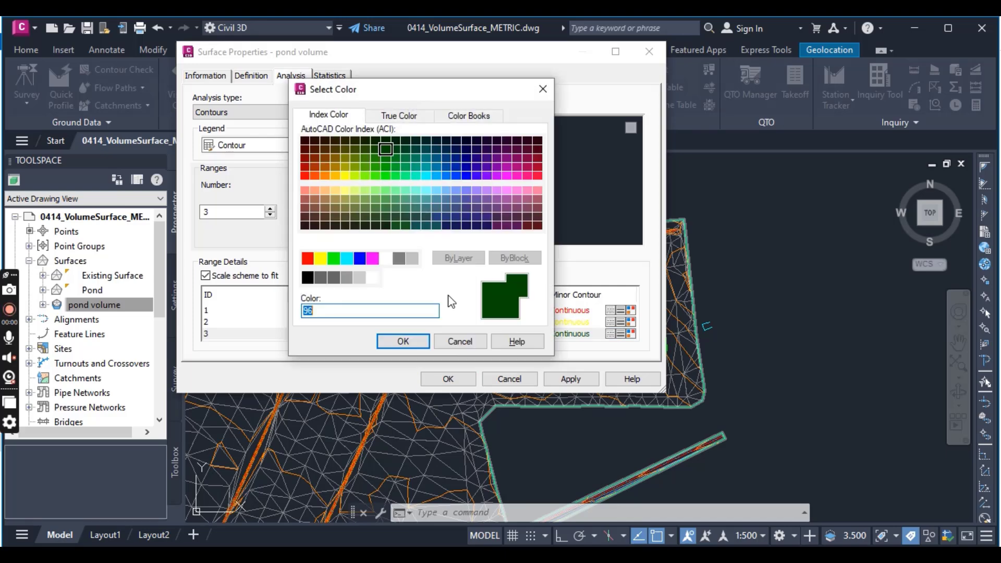
left_click(333, 258)
left_click(403, 341)
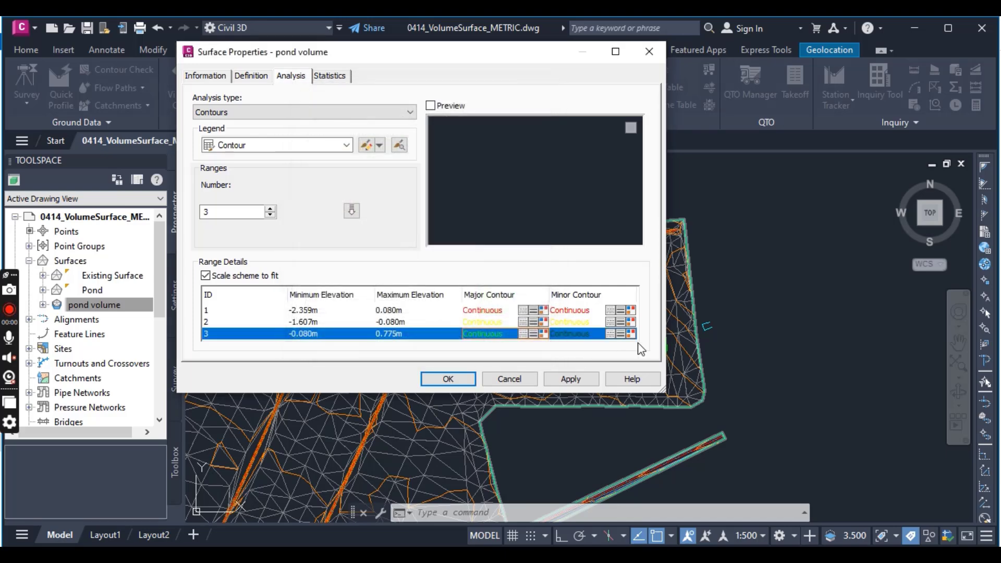
left_click(630, 334)
left_click(334, 257)
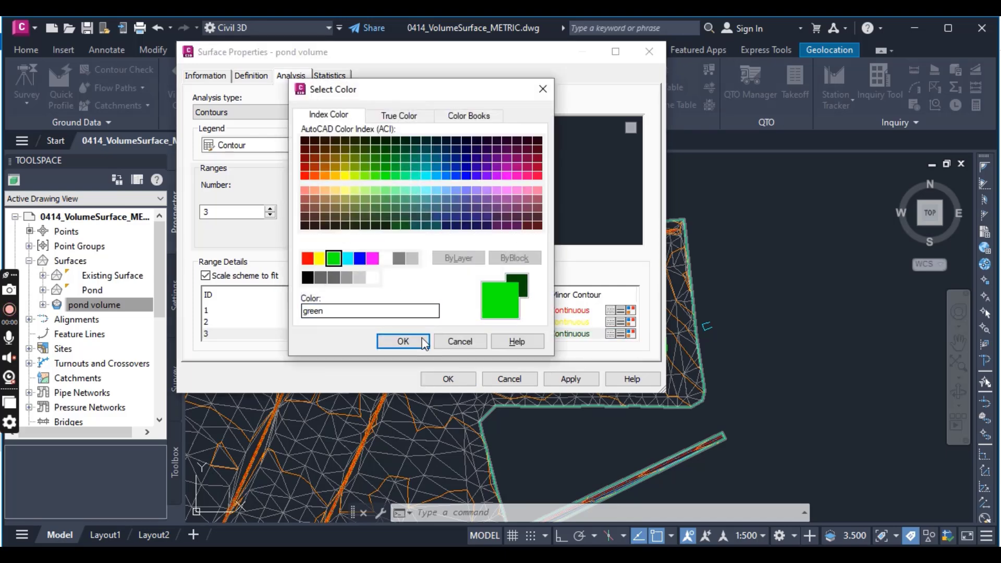
left_click(420, 340)
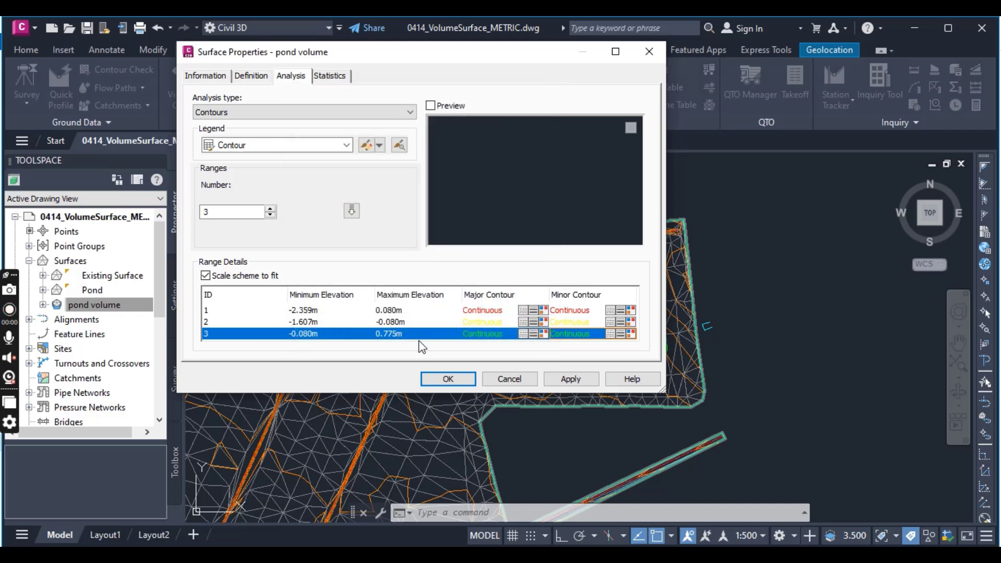
Assign the Contours 0.5m and 2.5m (Design) style to the pond volume surface and create a copy of that style.
left_click(211, 77)
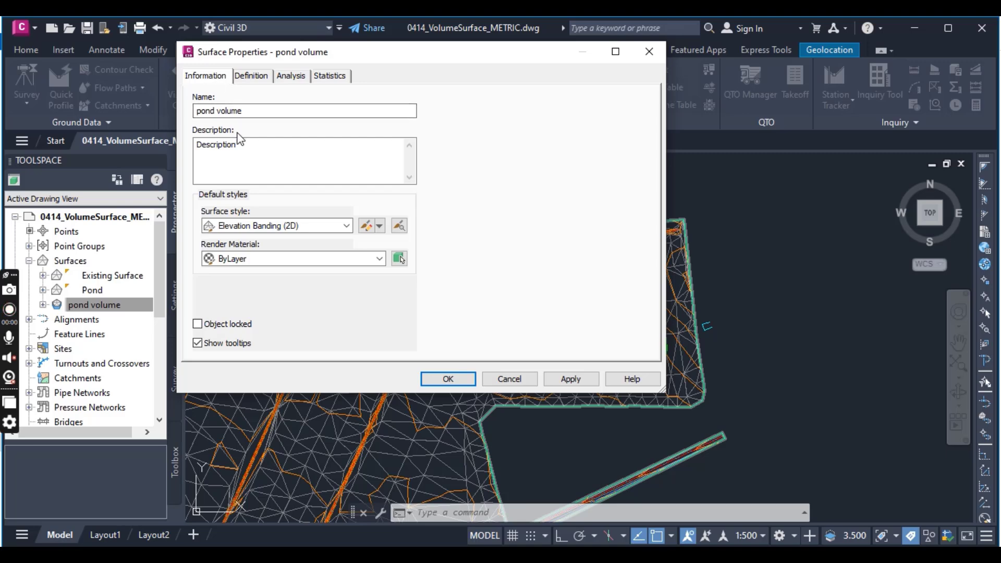
left_click(326, 229)
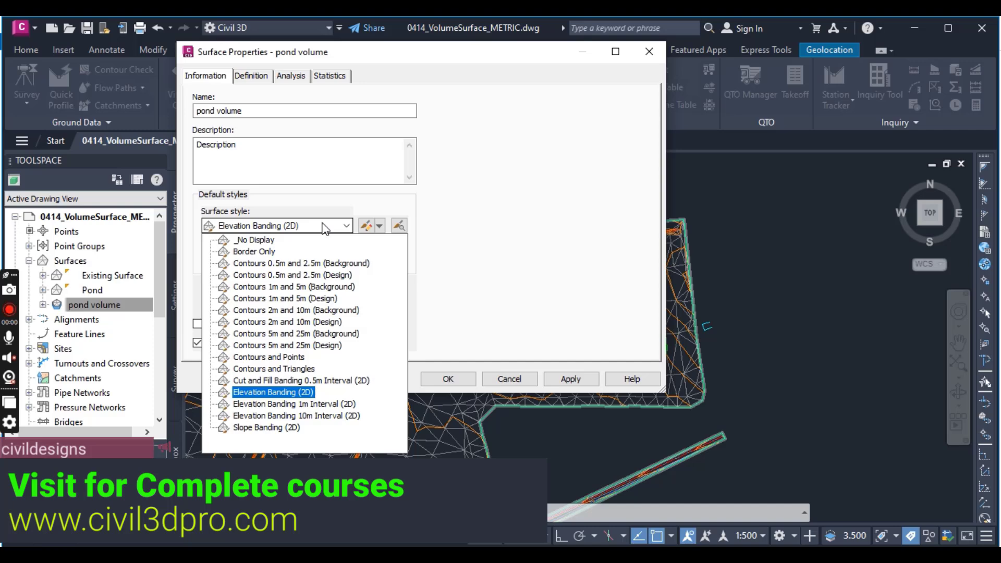
left_click(310, 276)
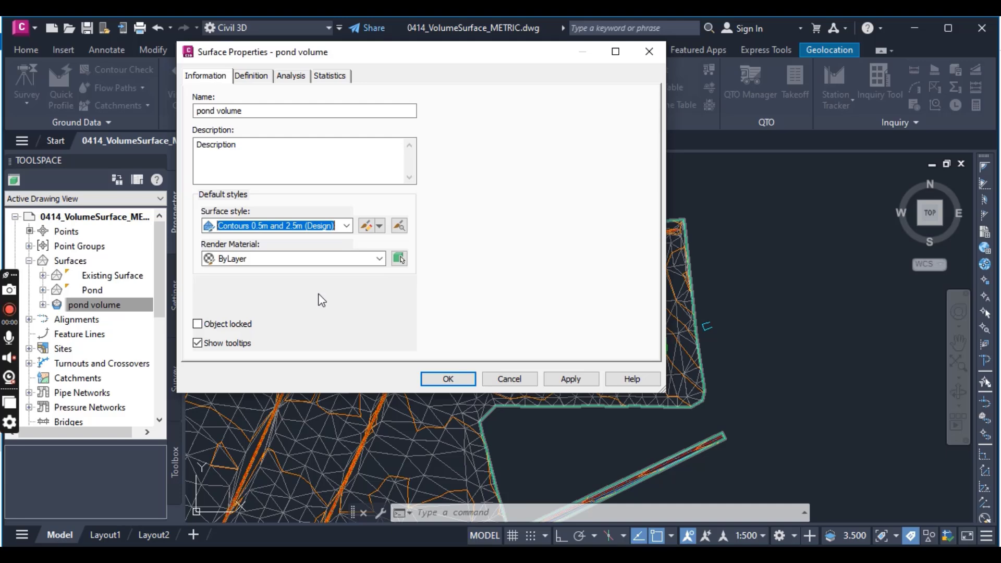
left_click(379, 226)
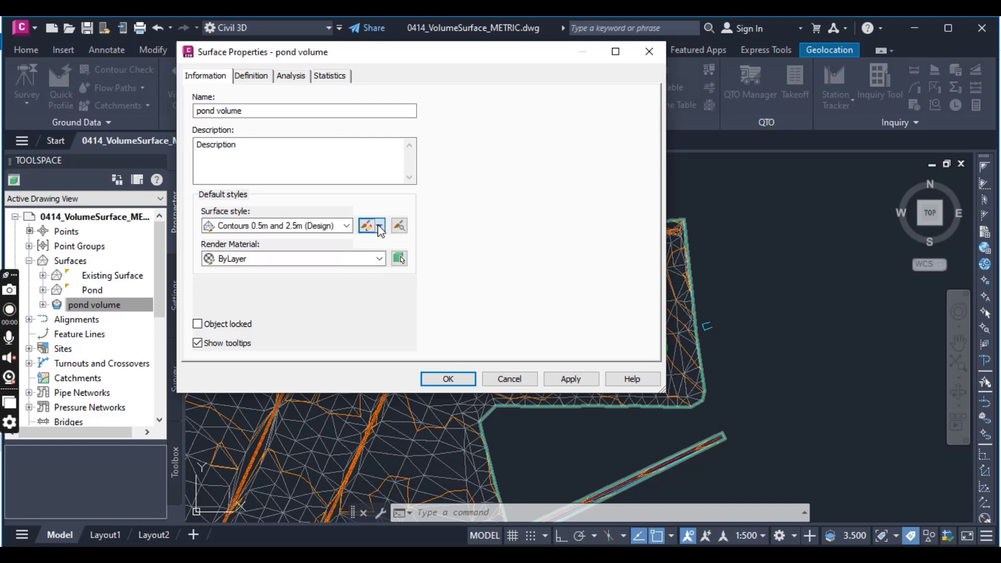
left_click(414, 258)
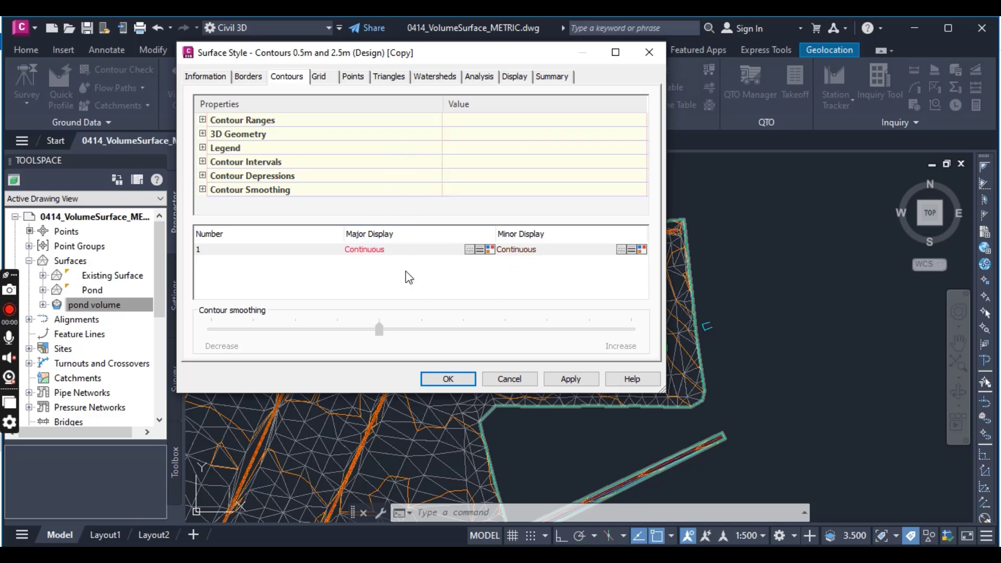
Rename the copied surface style as "Contours 0.15m and 0.75m (earthwork)".
left_click(207, 78)
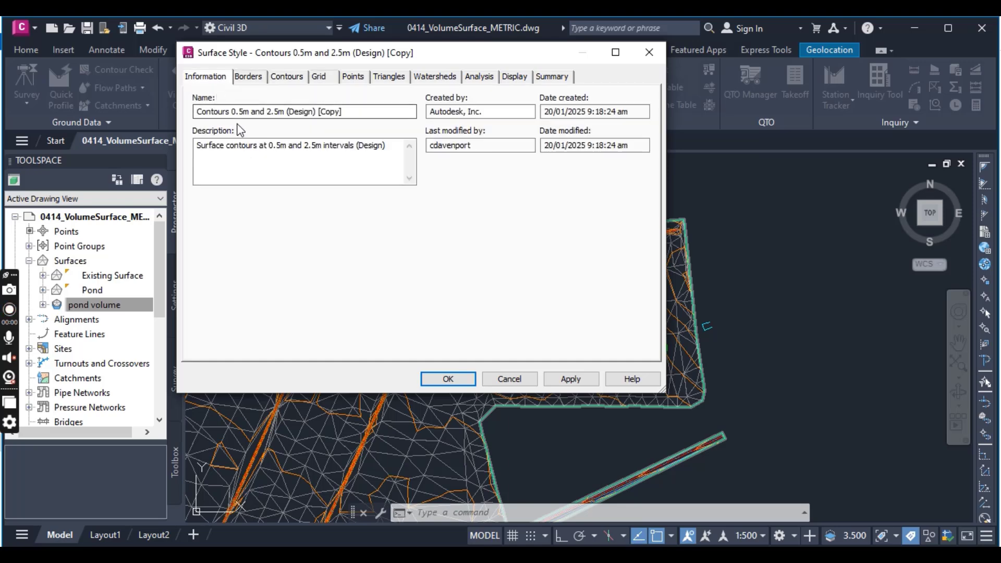
left_click(285, 149)
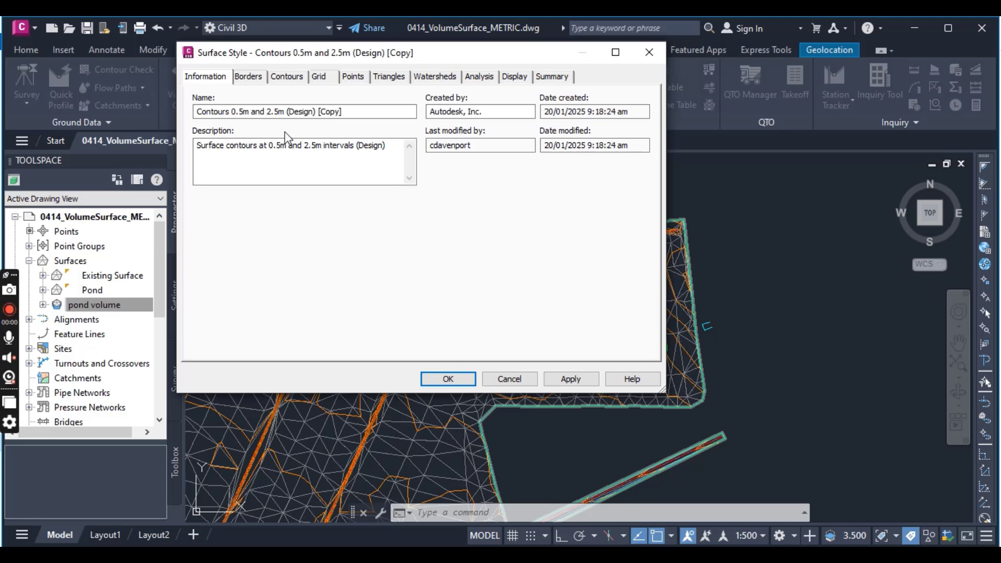
left_click(245, 111)
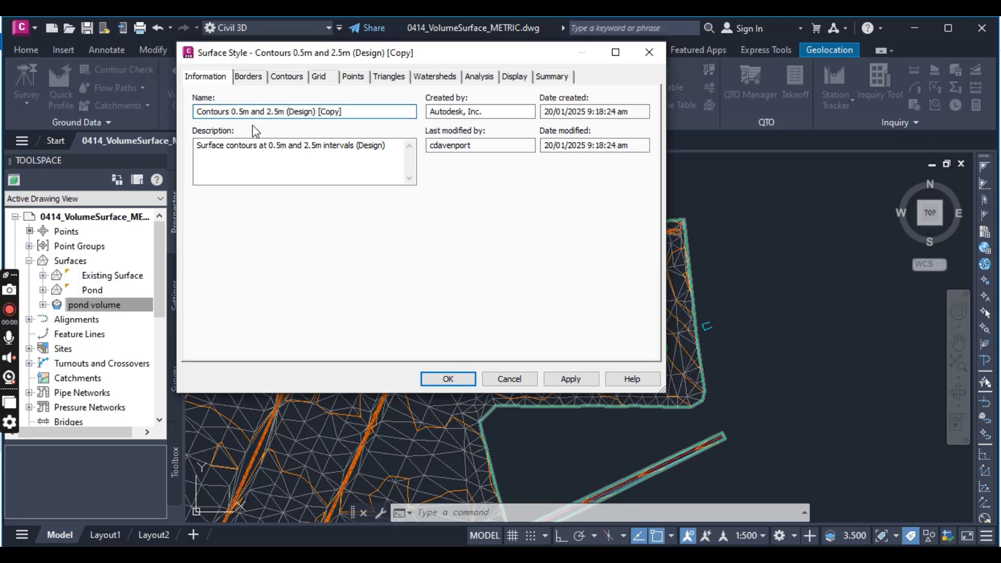
type("1")
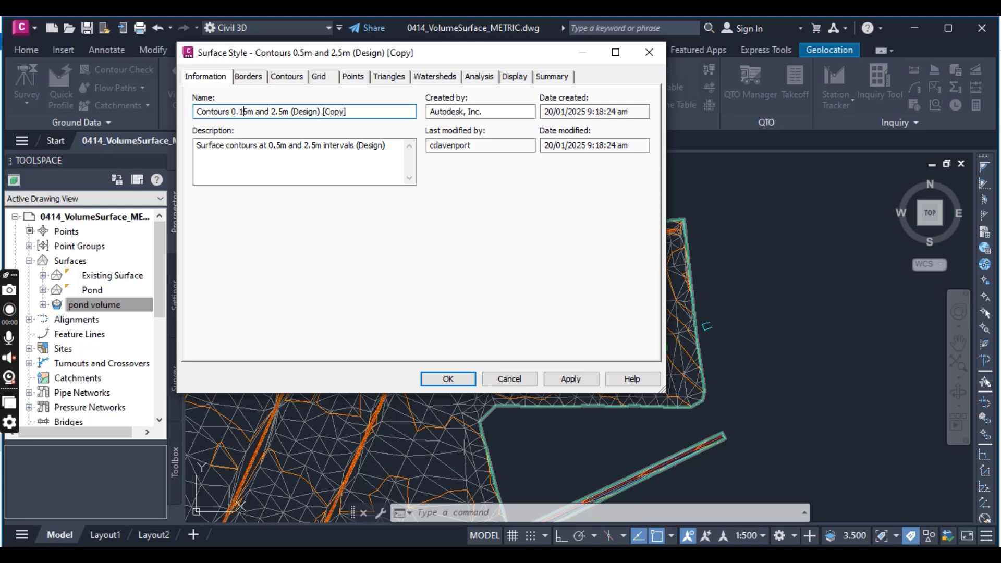
left_click(282, 112)
key("BackSpace")
key("BackSpace")
key("BackSpace")
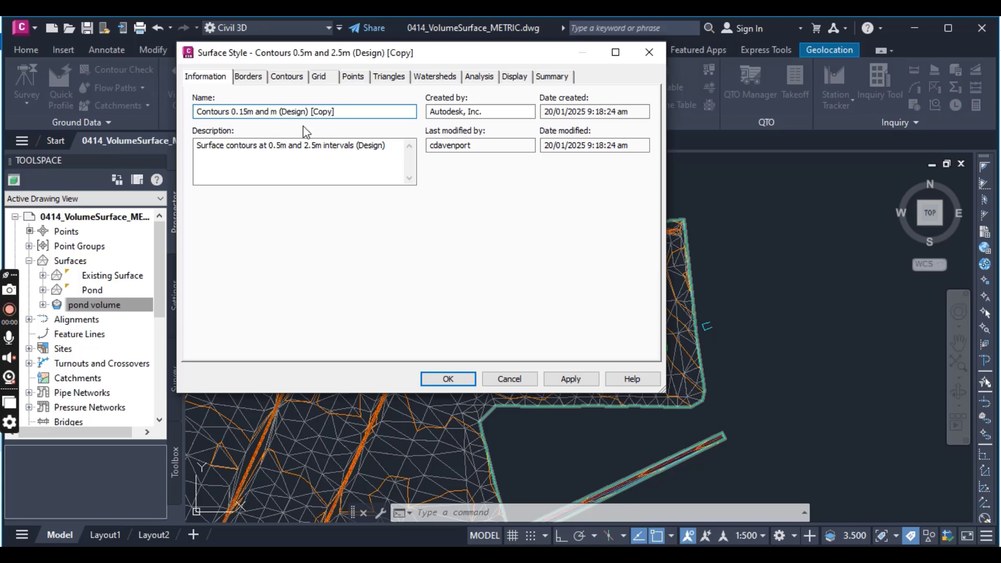
type("0.7")
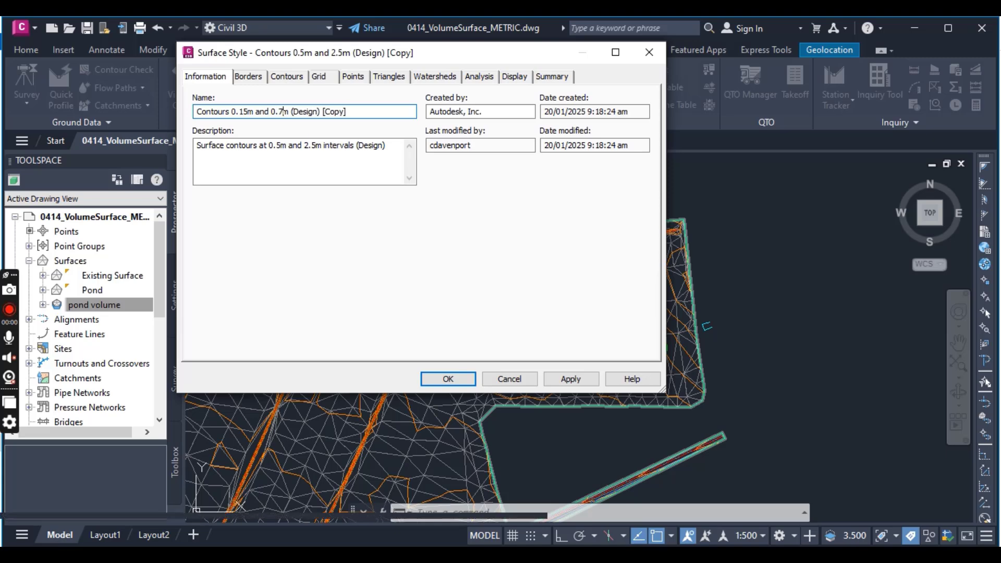
type("5")
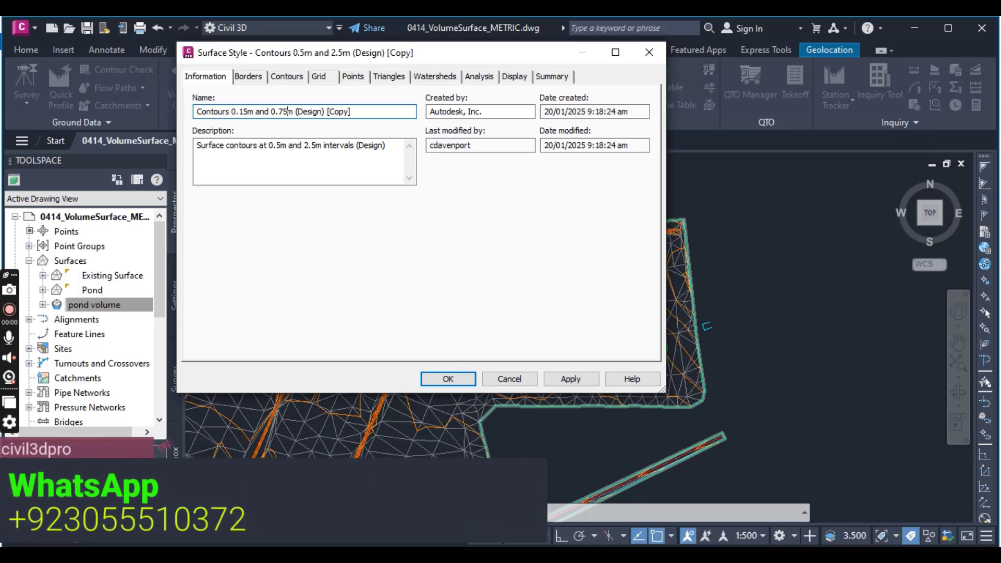
left_click_drag(357, 112, 300, 115)
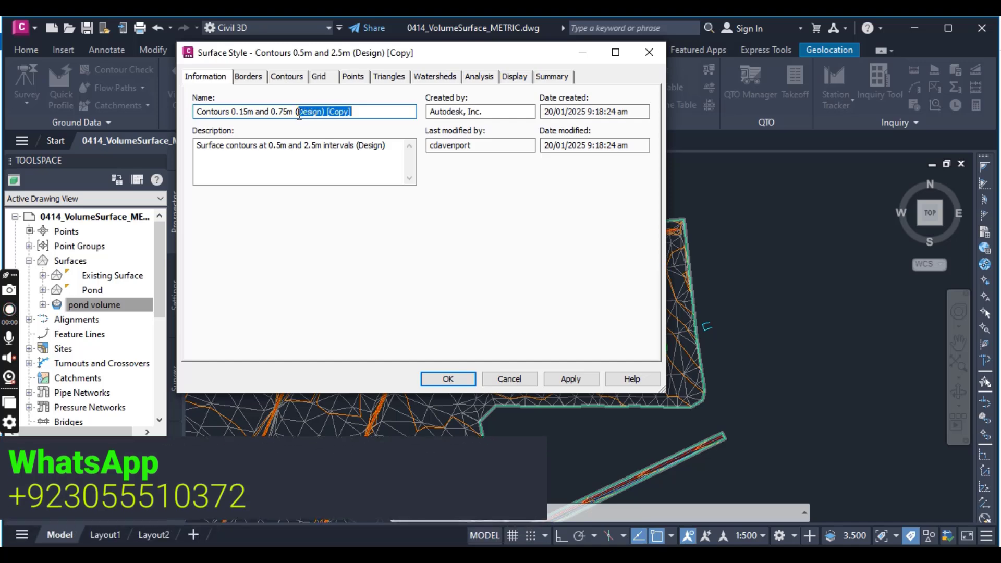
key("BackSpace")
type("e")
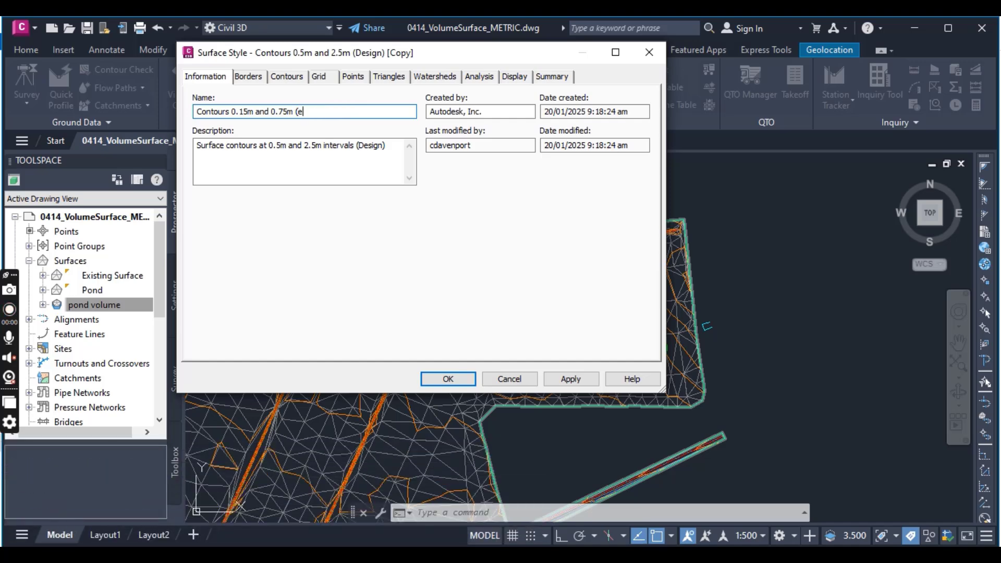
type("arthwork)")
Set Use Color Scheme to True in the contour ranges of the earthwork style.
left_click(286, 78)
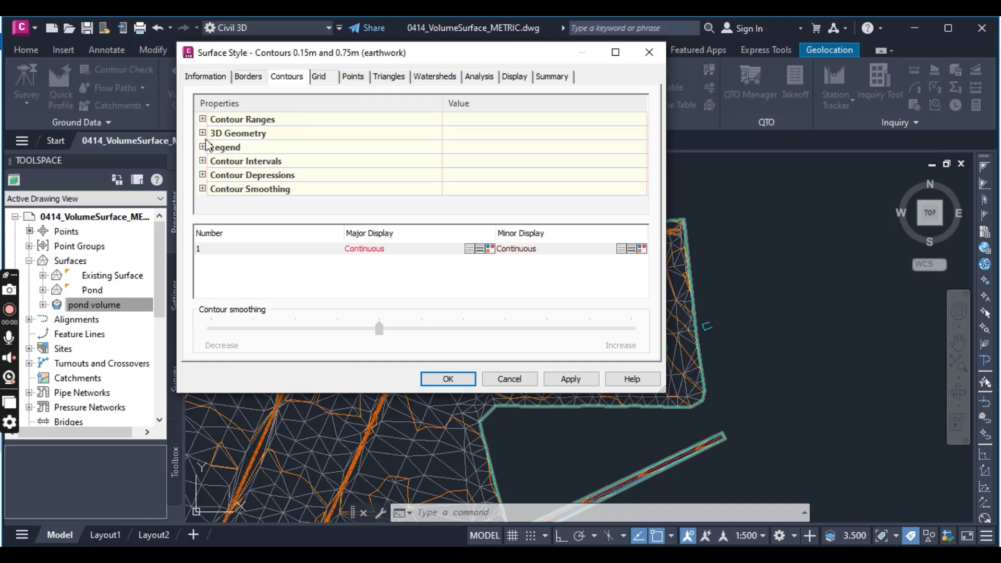
left_click(202, 118)
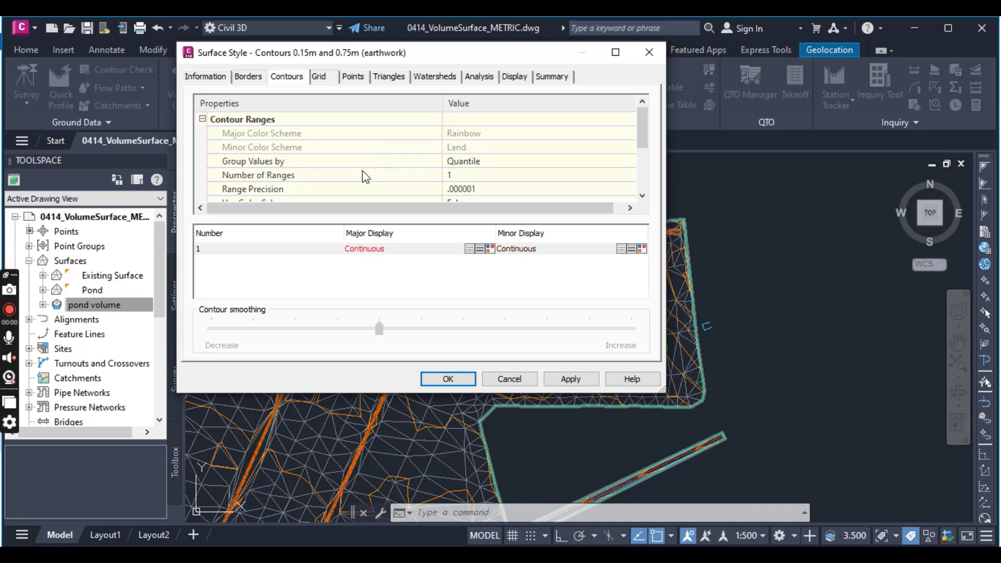
scroll(365, 177, "down", 1)
left_click(476, 169)
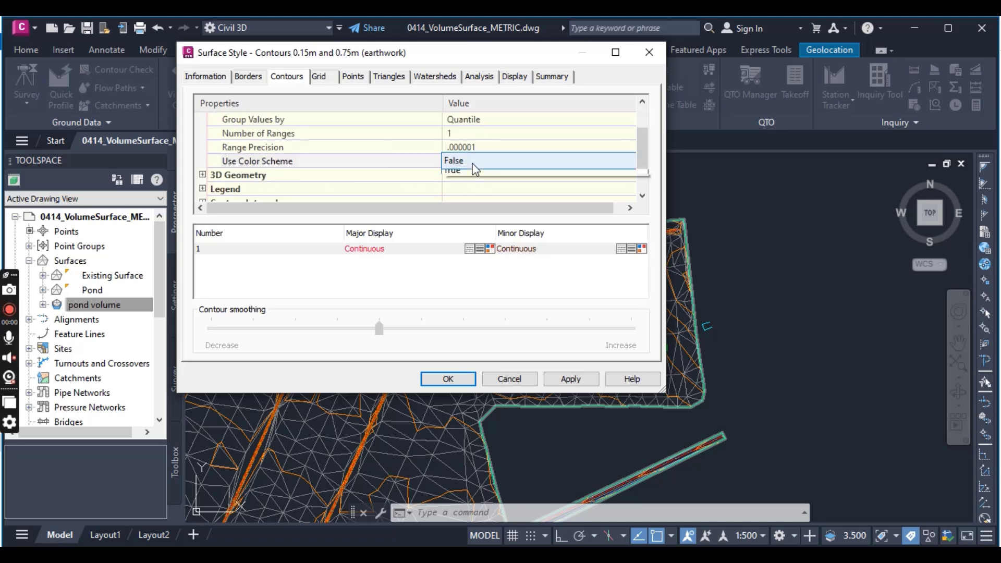
left_click(467, 188)
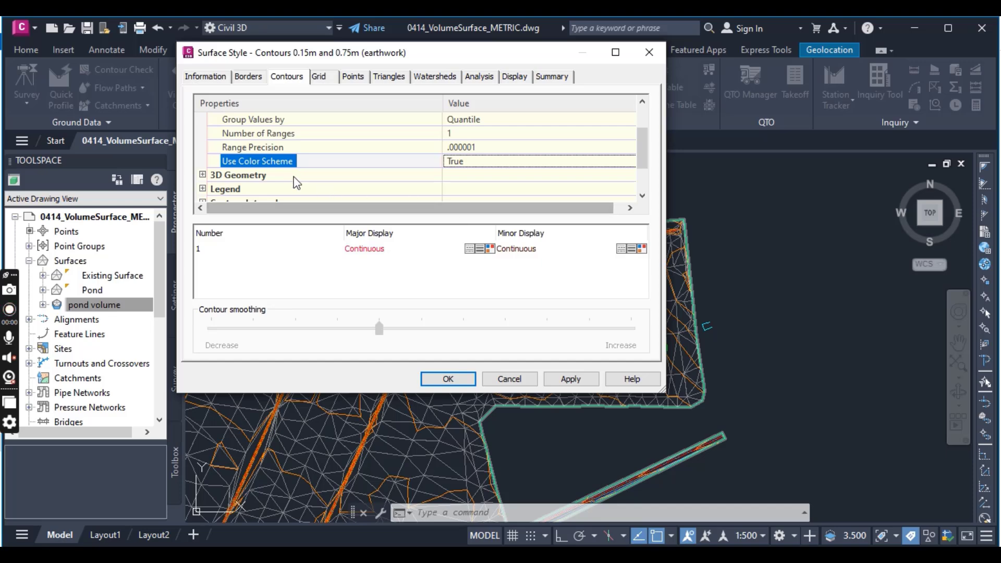
Set the style's minor contour interval to 0.15 m and apply the style to the pond volume surface.
scroll(281, 172, "down", 1)
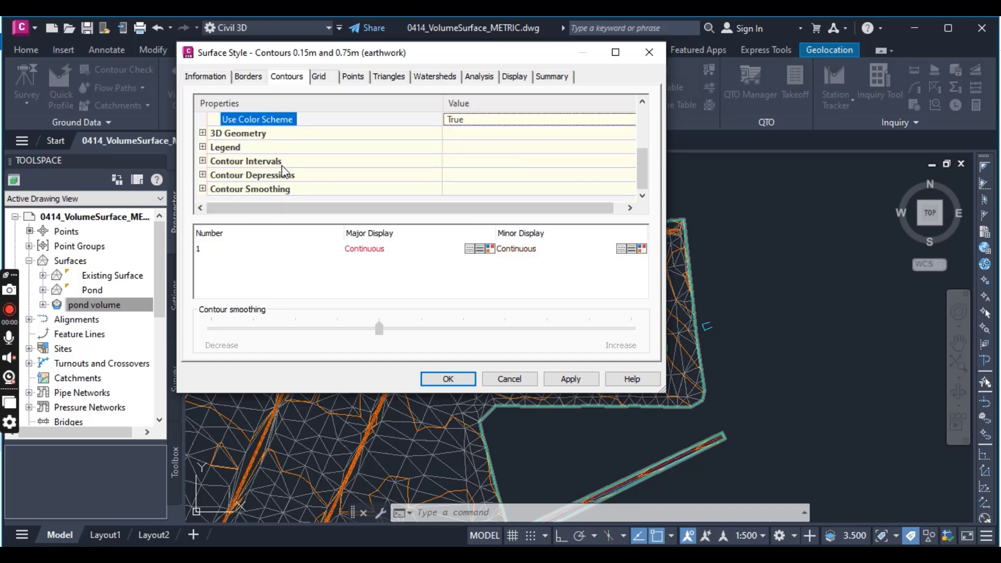
left_click(202, 161)
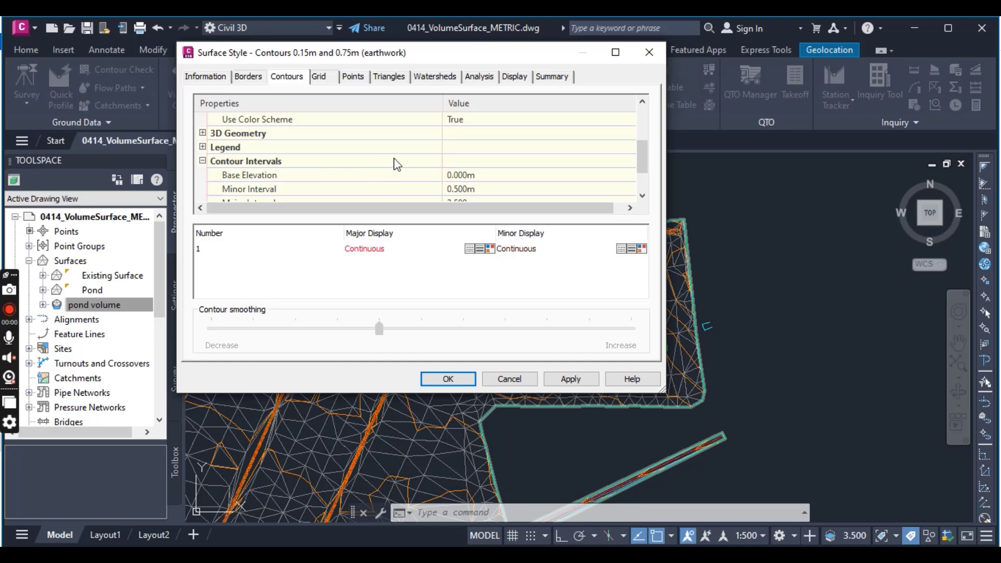
scroll(396, 164, "down", 1)
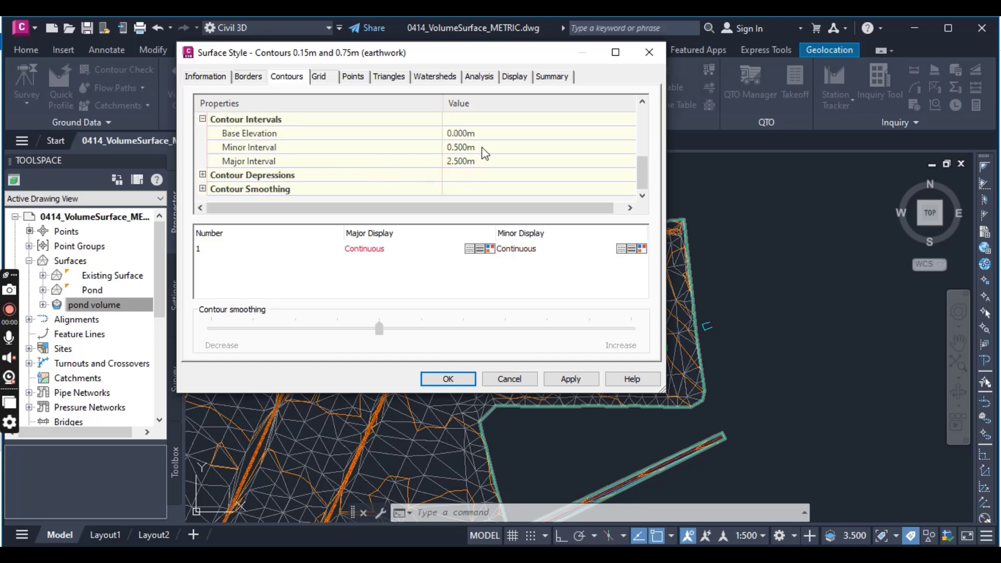
left_click(485, 148)
type("0")
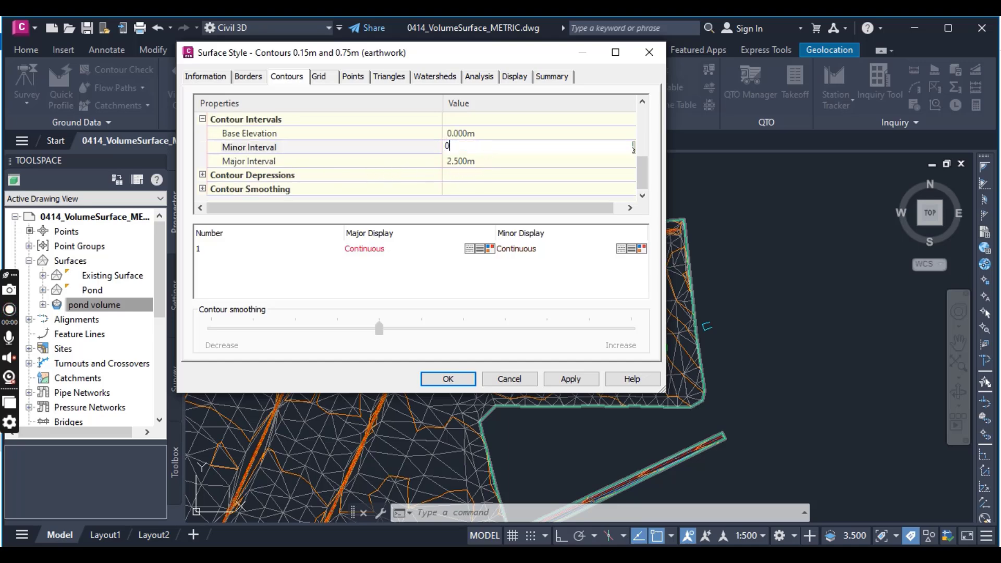
type(".25")
key("BackSpace")
key("BackSpace")
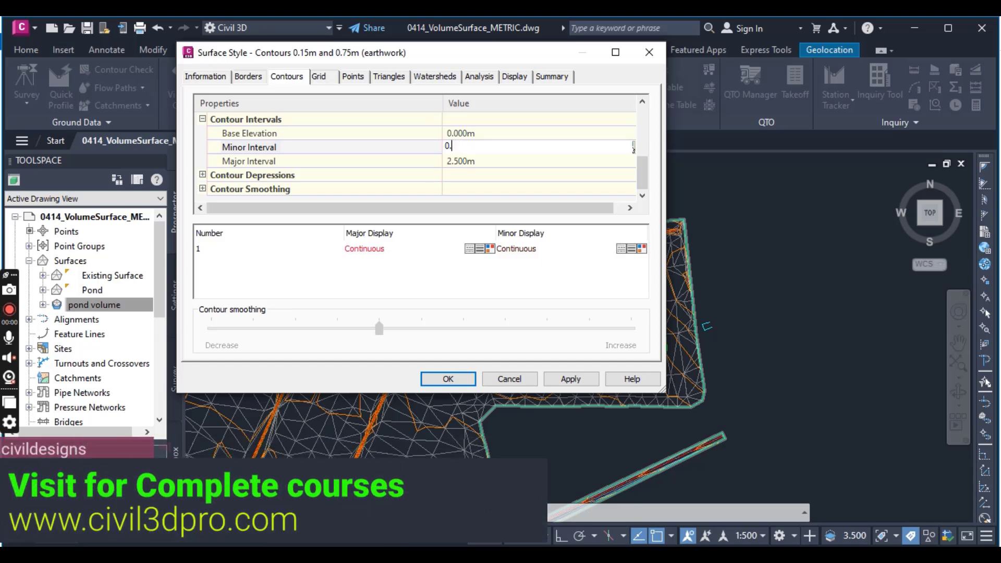
type("15")
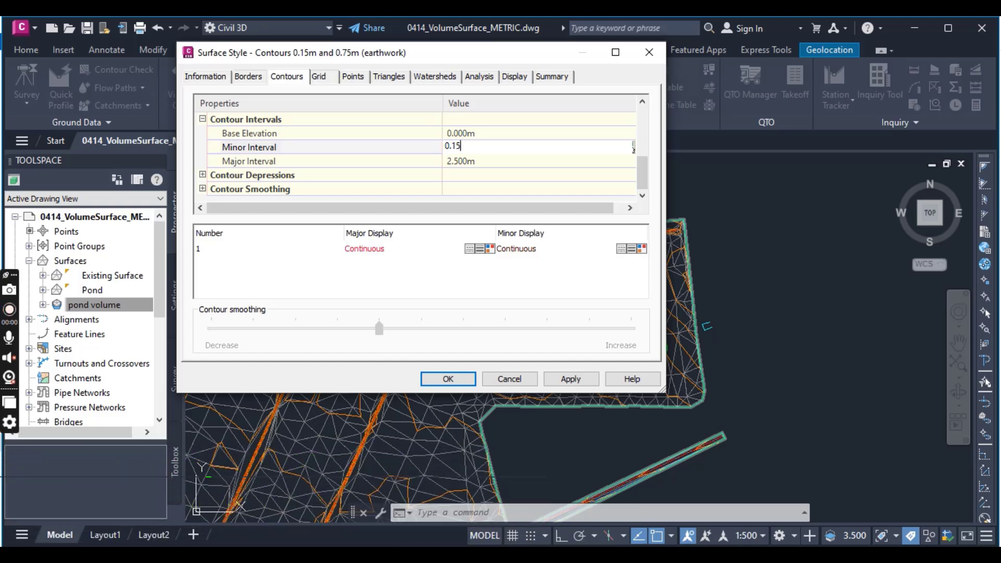
key("Return")
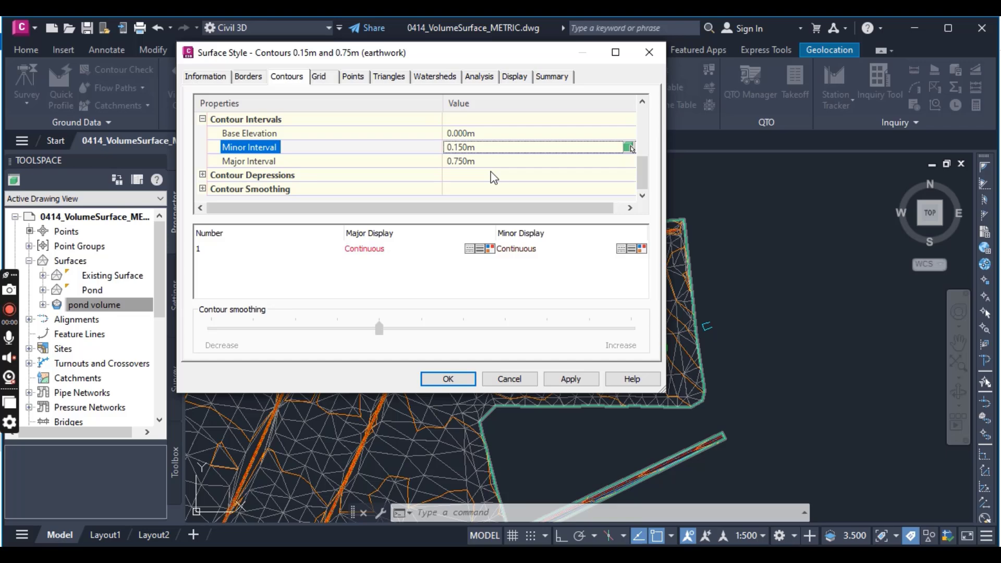
left_click(457, 377)
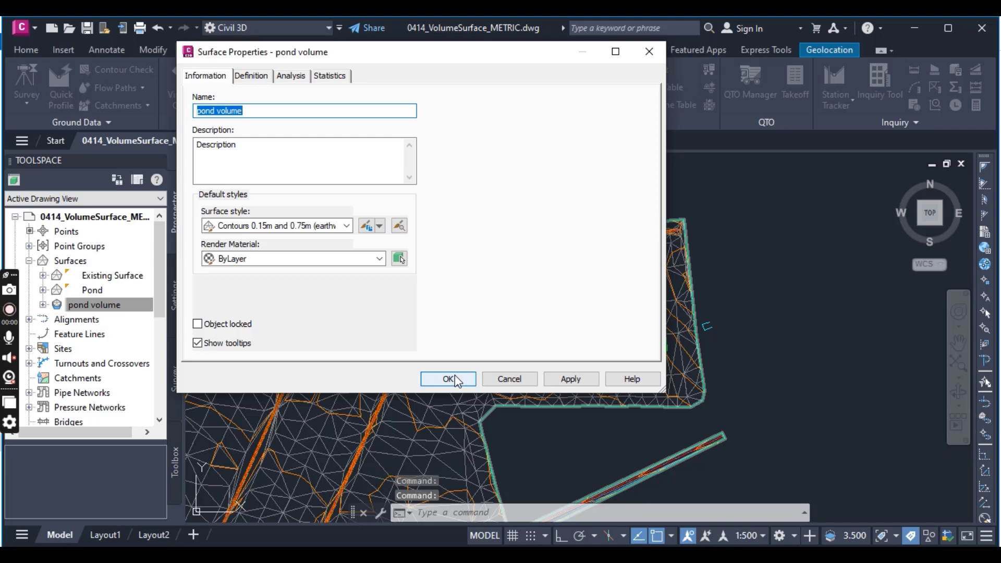
left_click(455, 376)
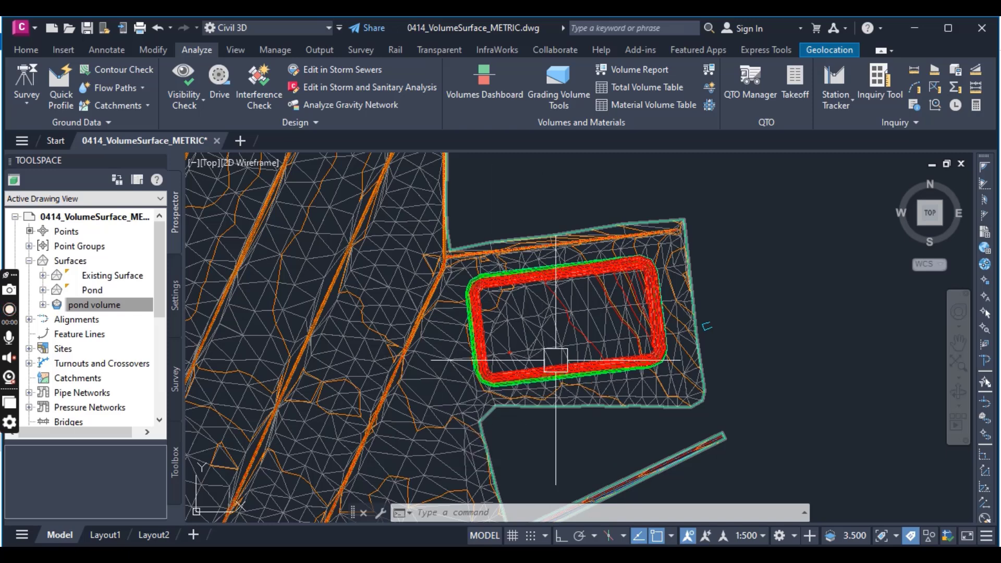
Examine the color-coded contours along the pond's side slopes and the volume surface's elevation information.
scroll(529, 364, "up", 6)
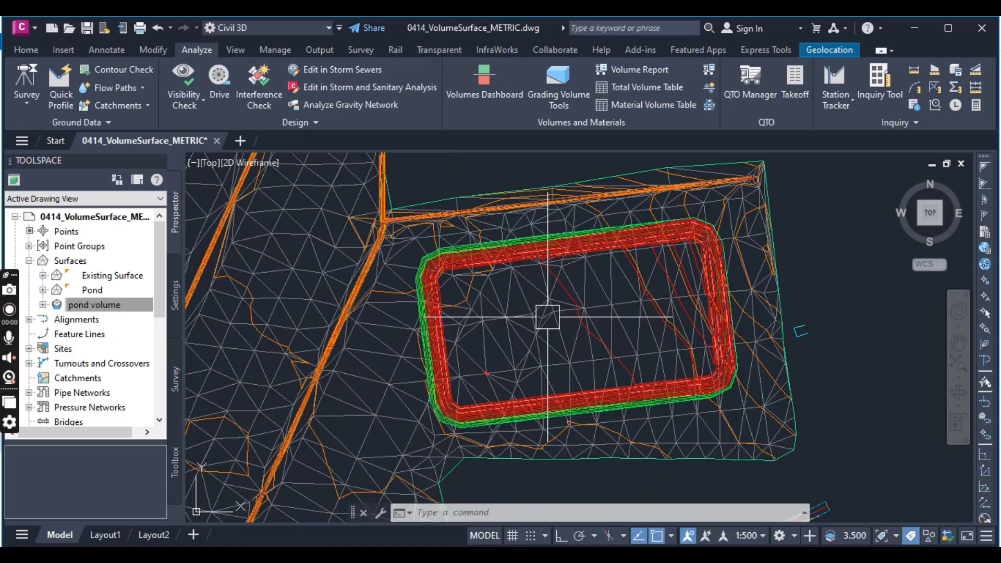
scroll(495, 275, "down", 5)
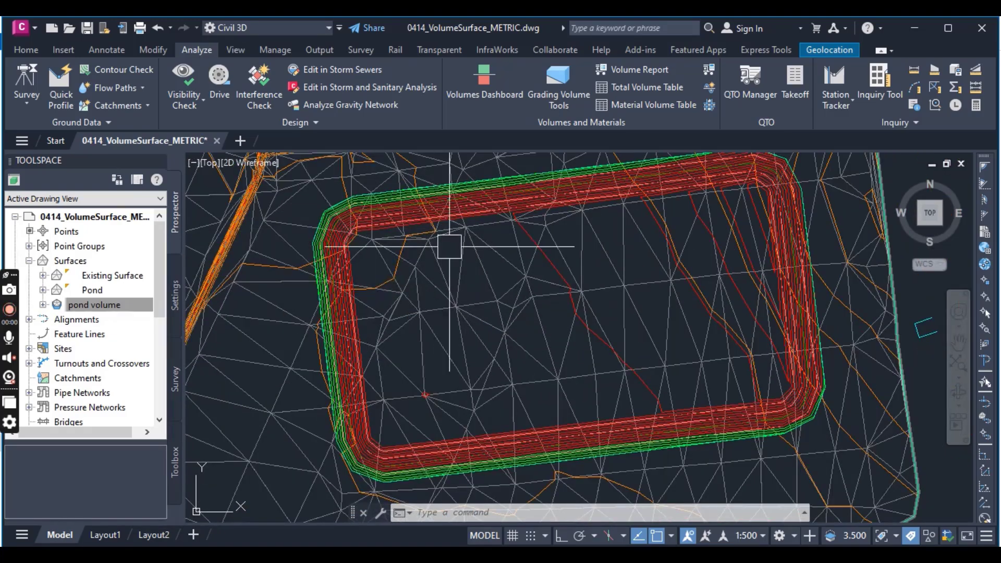
scroll(423, 263, "down", 4)
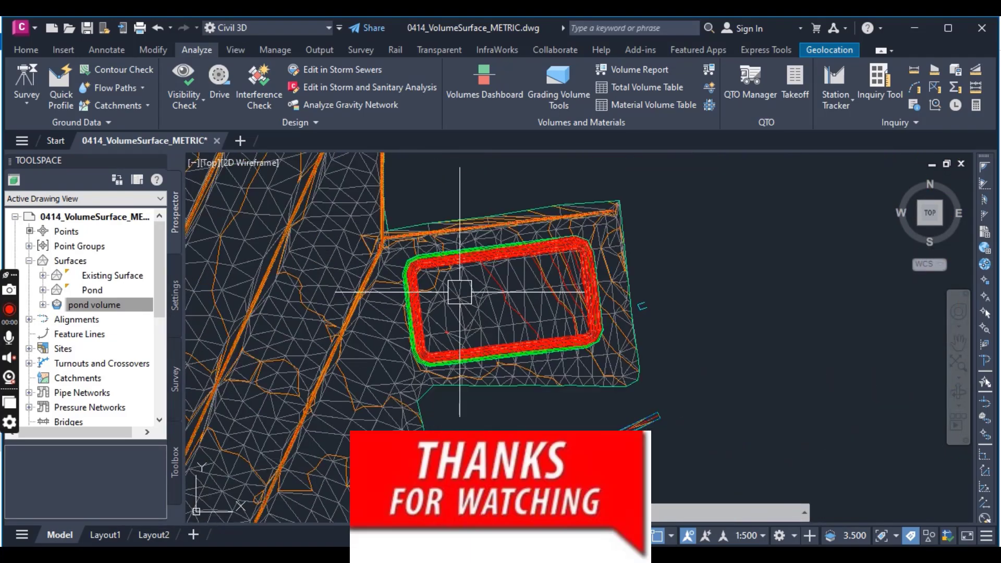
scroll(422, 272, "up", 6)
mouse_move(423, 272)
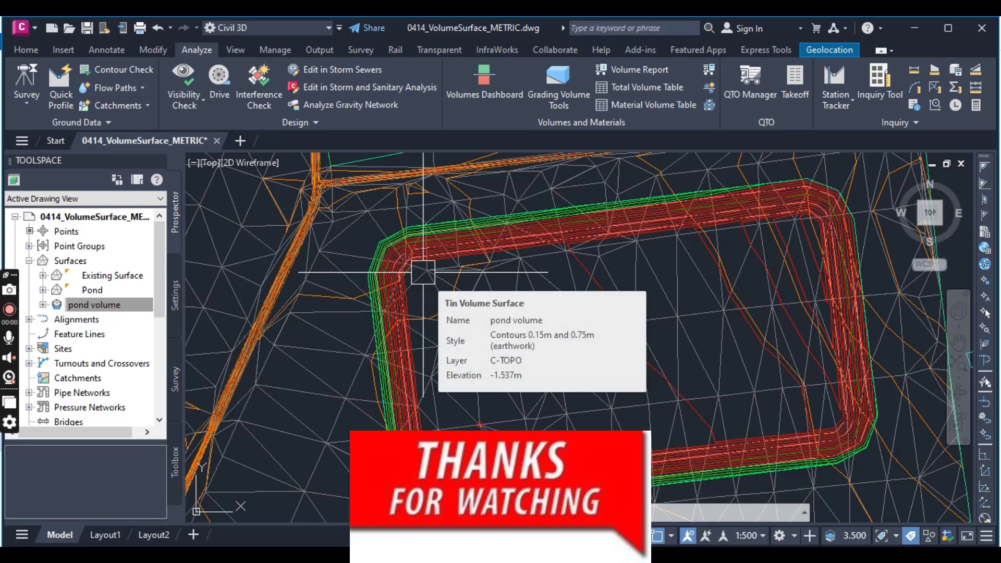